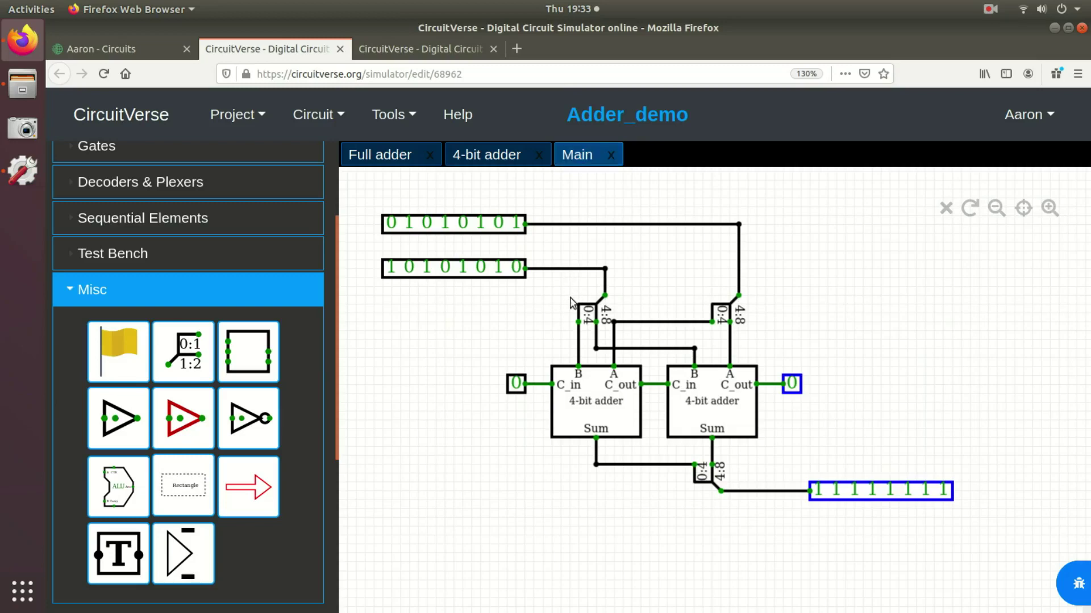
Inspect the 01010101 input, then view the 4-bit adder computing 0100 + 1000 = 1100
{"action": "left_click", "coordinate": [431, 232]}
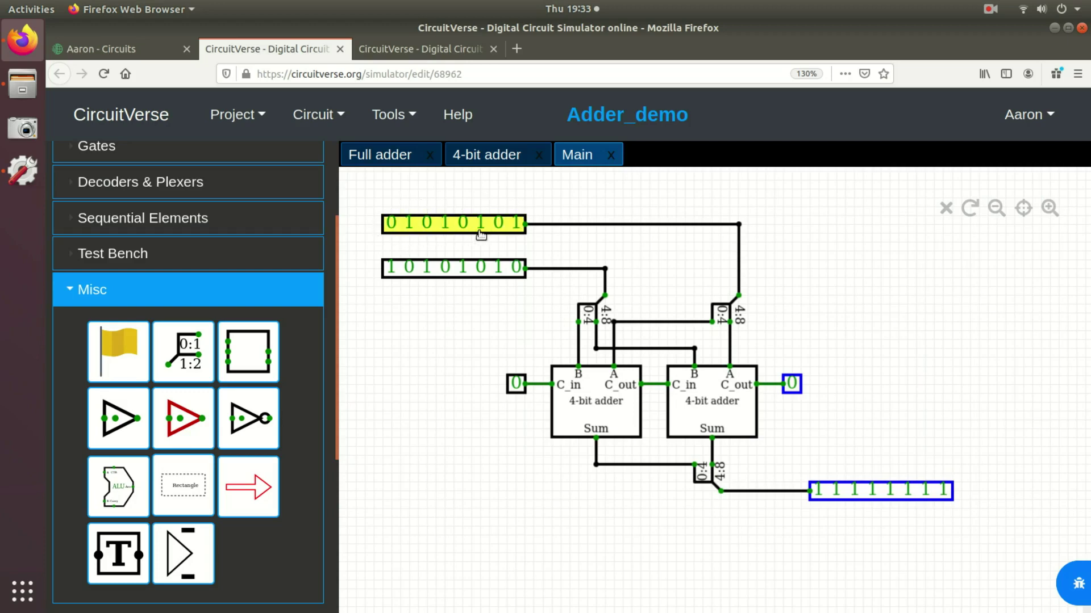
{"action": "left_click", "coordinate": [528, 259]}
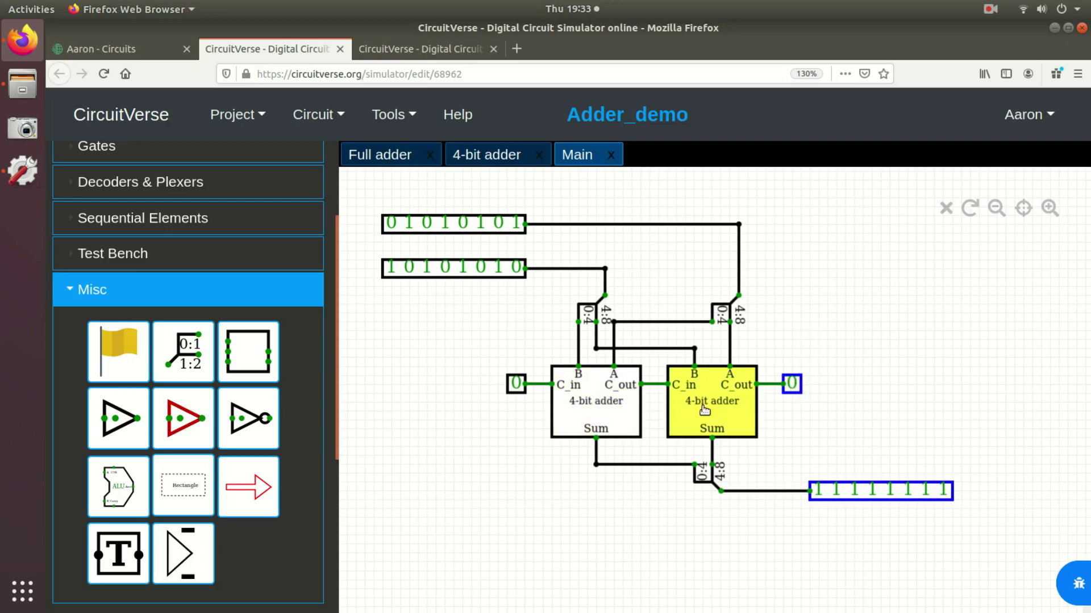
{"action": "left_click", "coordinate": [486, 154]}
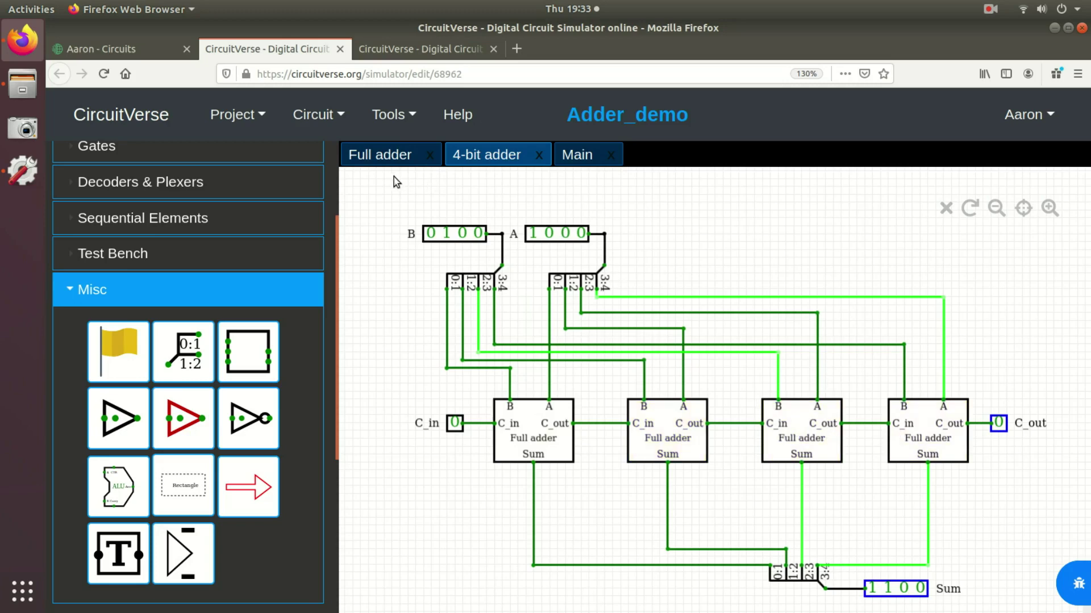
Look through the gate-level Full adder, the 4-bit adder chain and Main, then open the Untitled project
{"action": "left_click", "coordinate": [381, 160]}
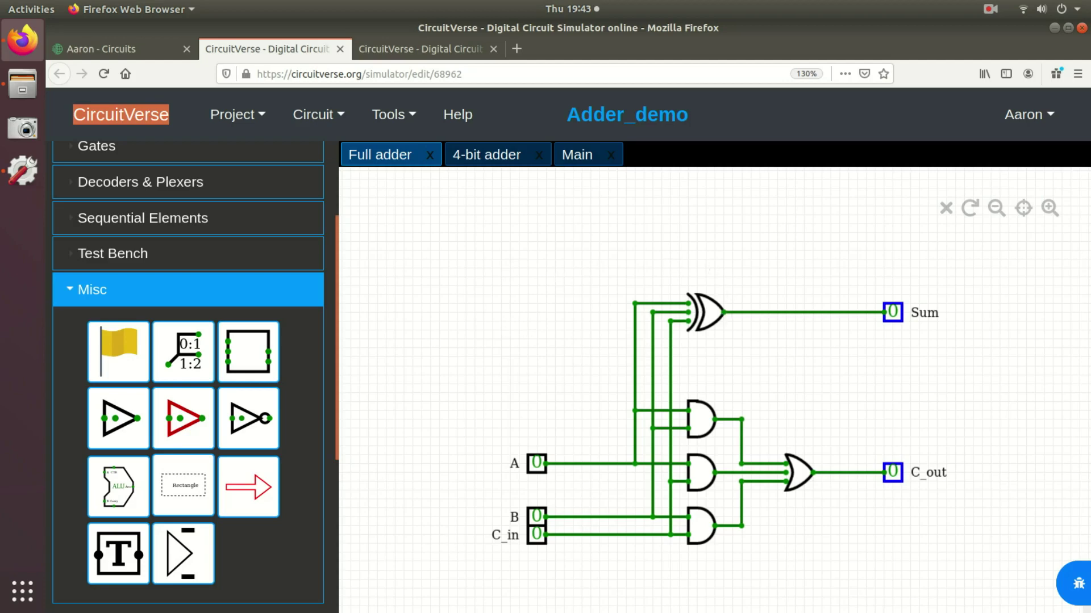
{"action": "left_click", "coordinate": [486, 155]}
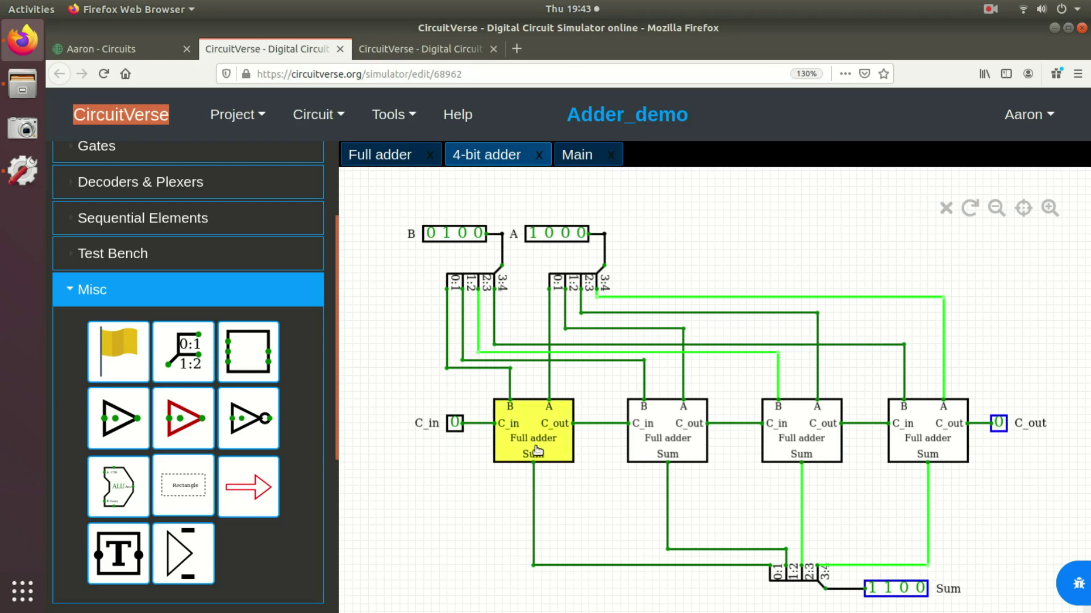
{"action": "left_click", "coordinate": [660, 446]}
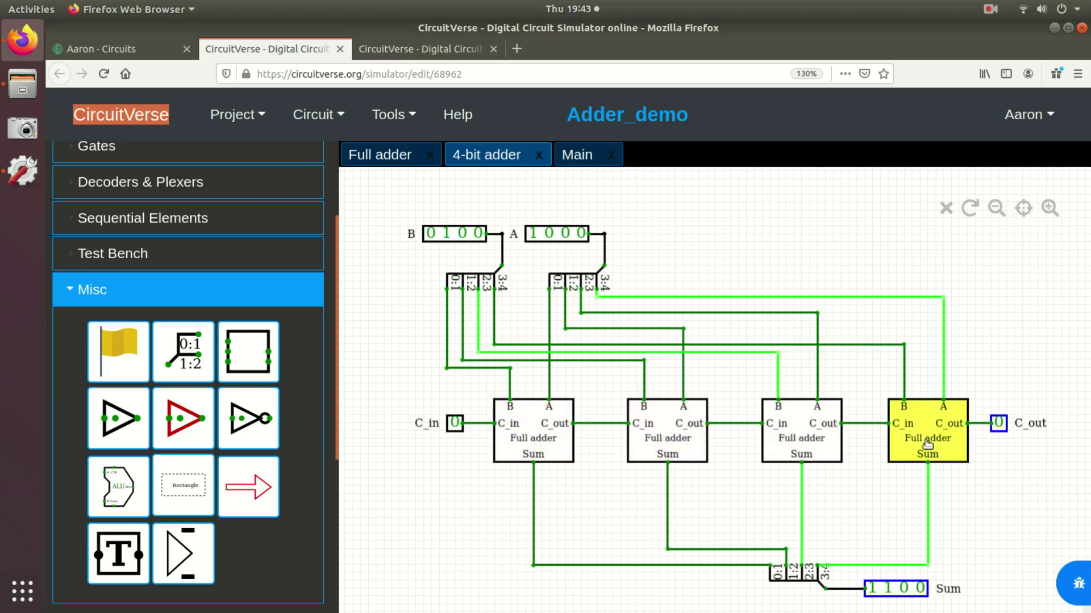
{"action": "left_click", "coordinate": [580, 157]}
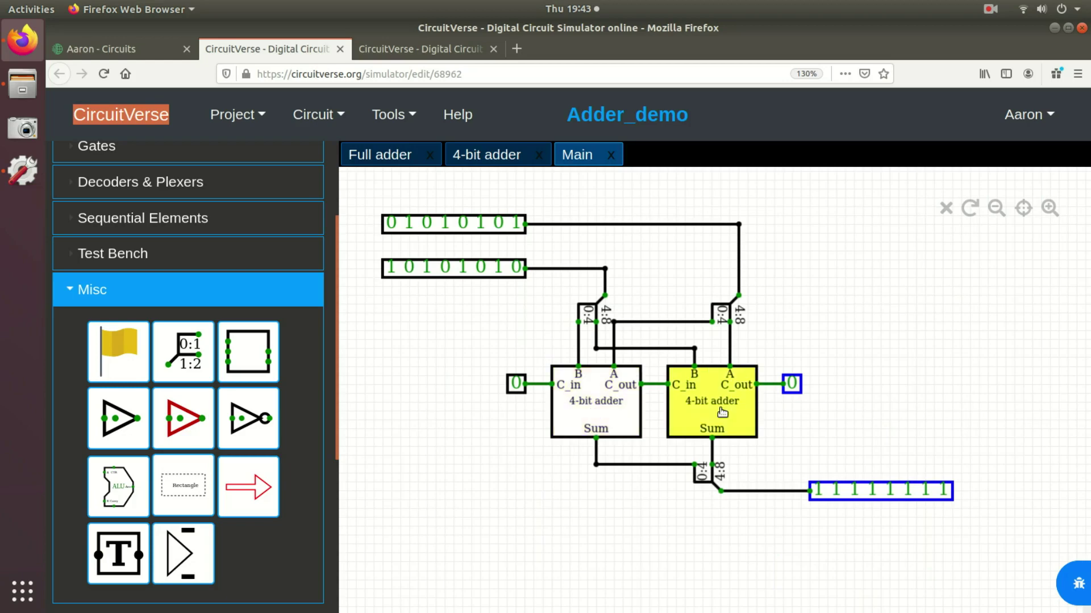
{"action": "left_click", "coordinate": [423, 50]}
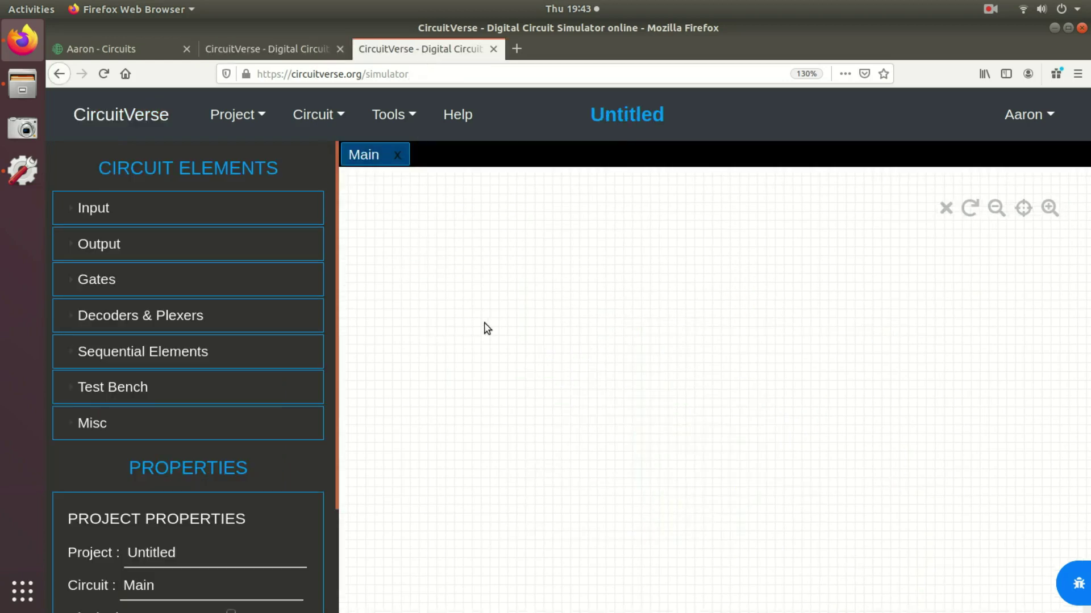
Create a new circuit named Full_adder and paste the copied full-adder gates into it
{"action": "left_click", "coordinate": [328, 121]}
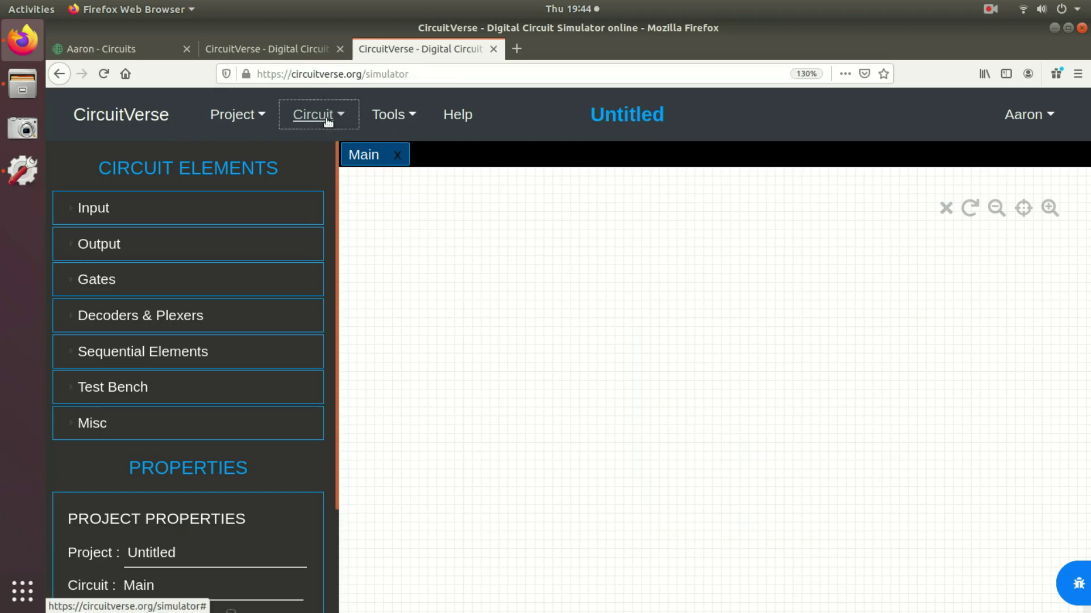
{"action": "left_click", "coordinate": [345, 152]}
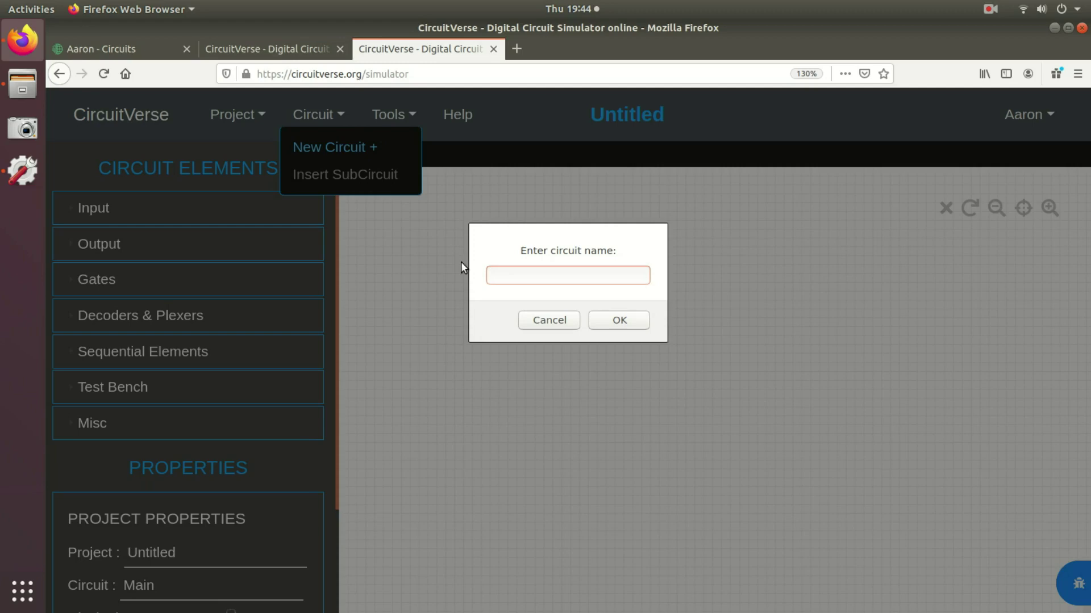
{"action": "type", "text": "Full_adder"}
{"action": "key", "text": "Return"}
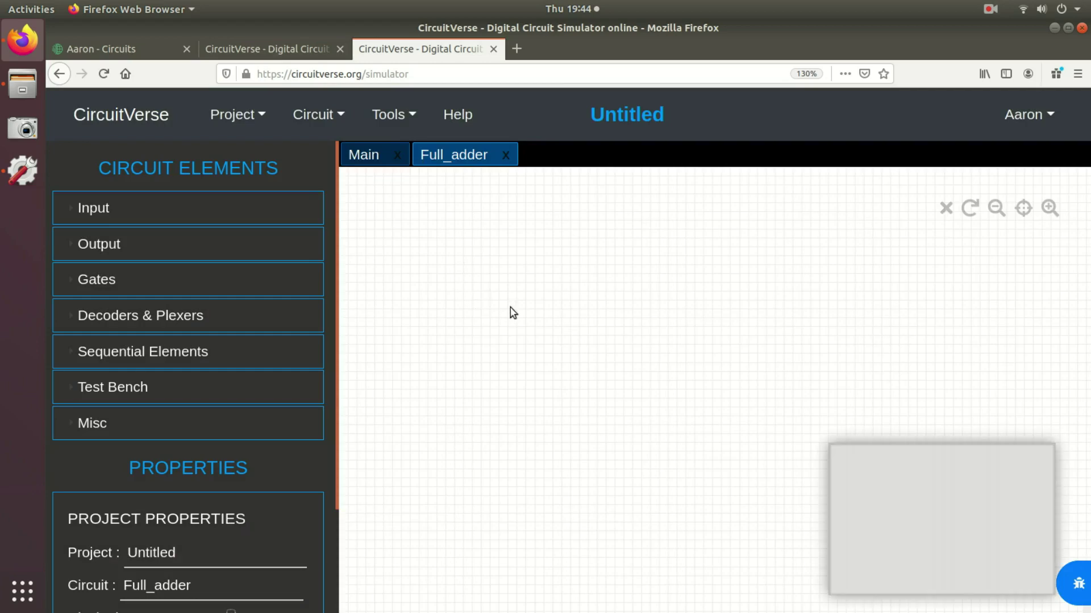
{"action": "right_click", "coordinate": [510, 308]}
{"action": "left_click", "coordinate": [568, 341]}
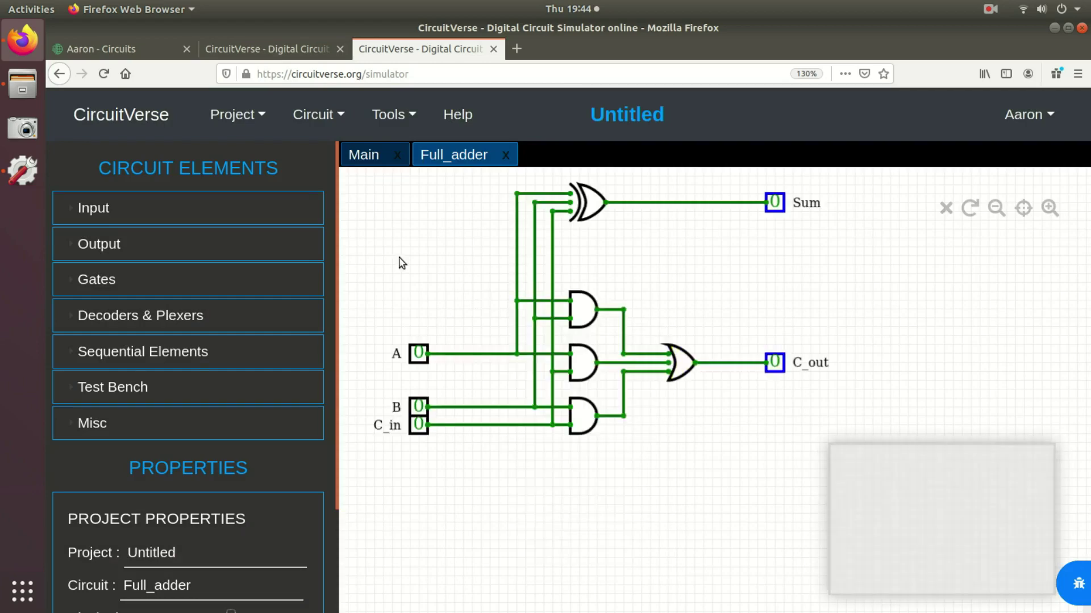
Create another new circuit named 4_bit_adder
{"action": "left_click", "coordinate": [316, 115]}
{"action": "left_click", "coordinate": [331, 150]}
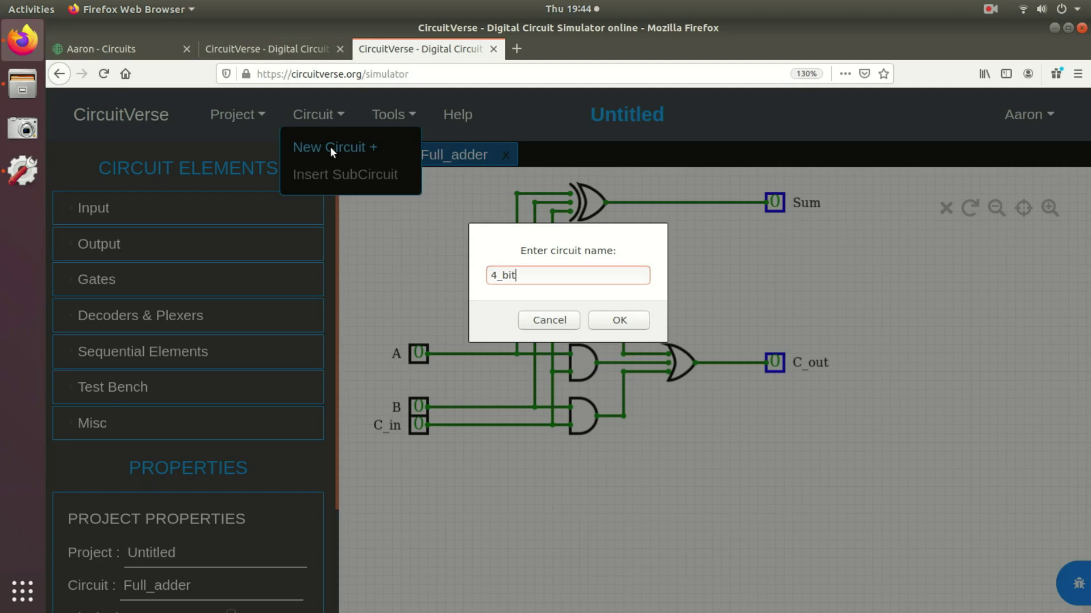
{"action": "type", "text": "4_bit_adder"}
{"action": "key", "text": "Return"}
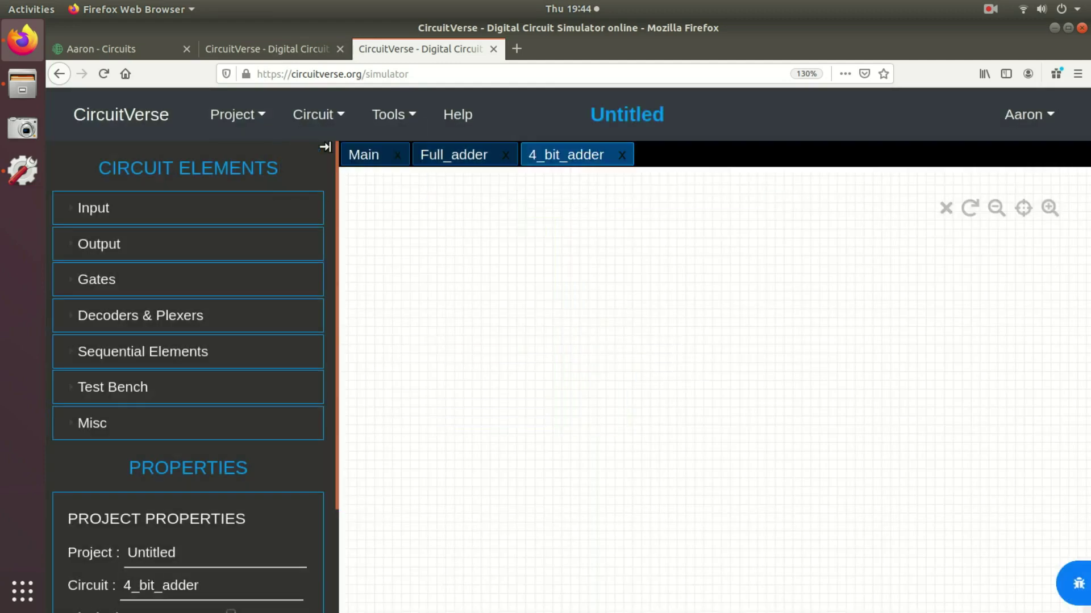
{"action": "left_click", "coordinate": [455, 155]}
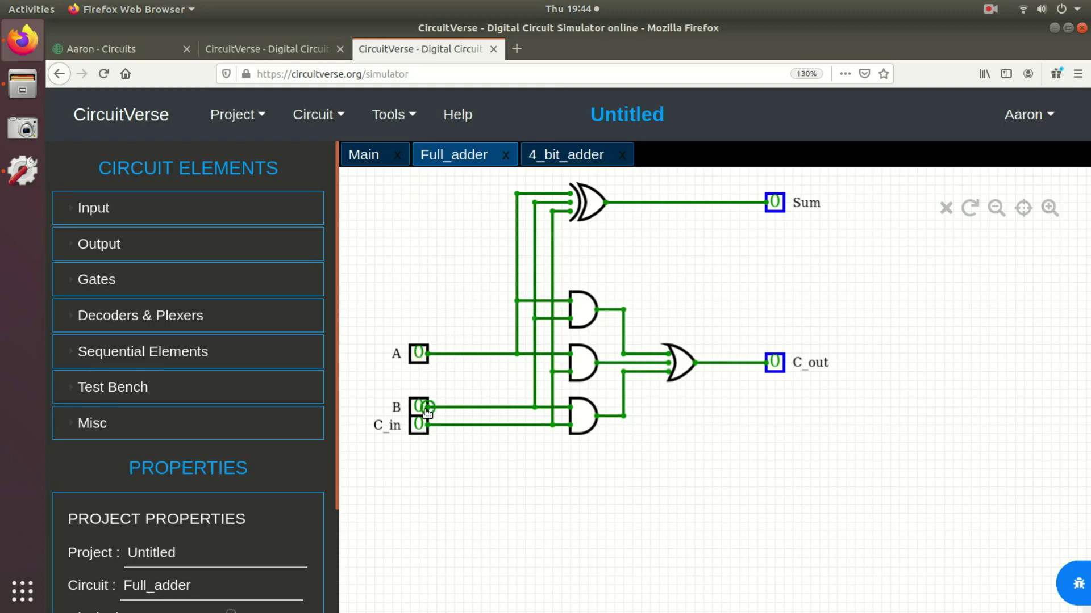
Remove a stray extra input and toggle input A to 1
{"action": "left_click", "coordinate": [80, 209]}
{"action": "left_click", "coordinate": [120, 283]}
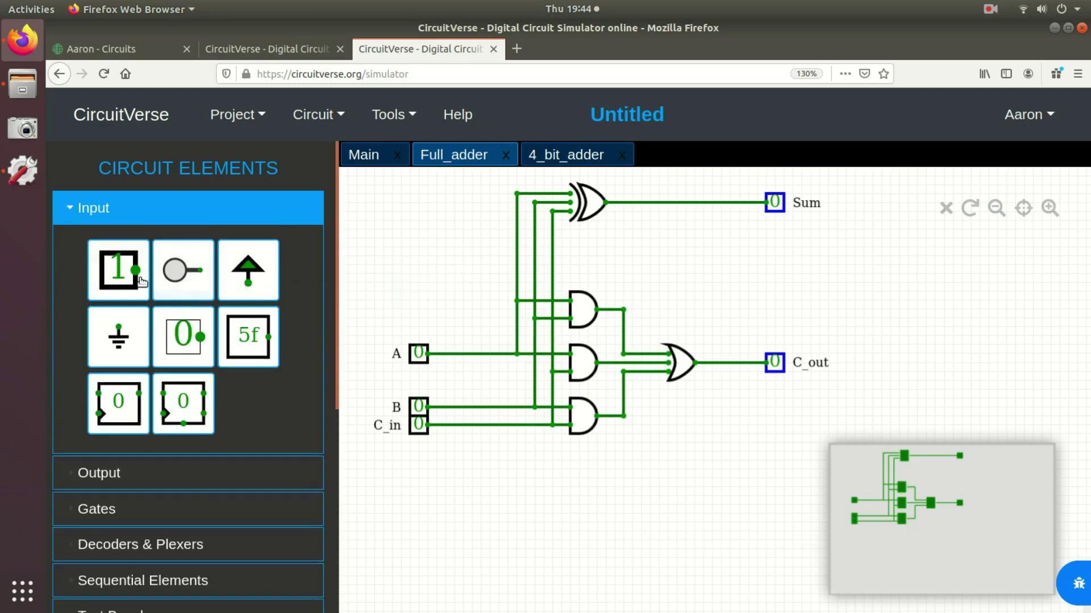
{"action": "left_click_drag", "start_coordinate": [465, 270], "coordinate": [420, 277]}
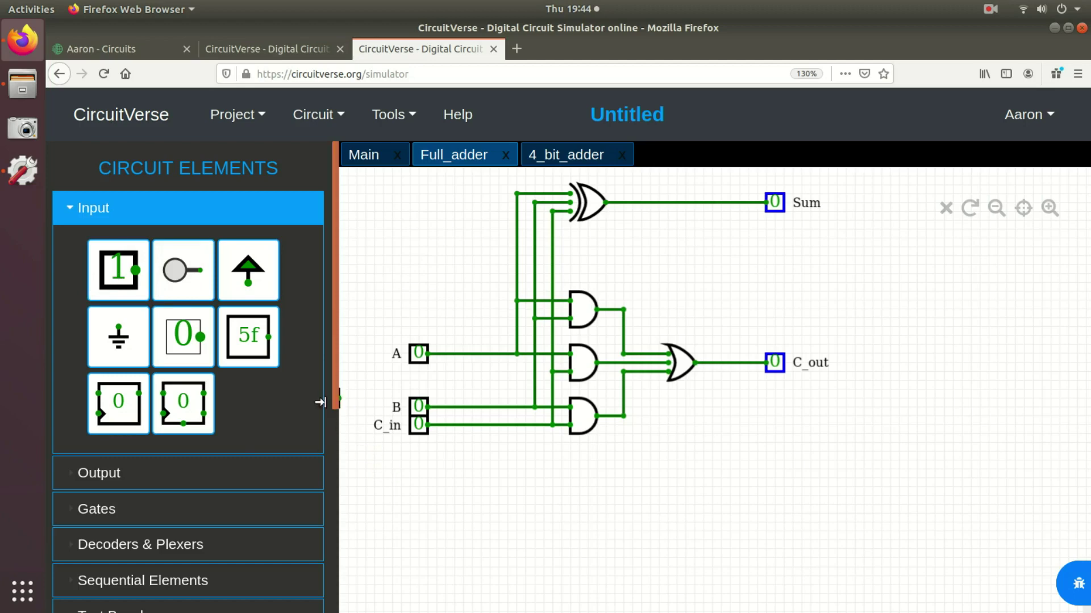
{"action": "key", "text": "Delete"}
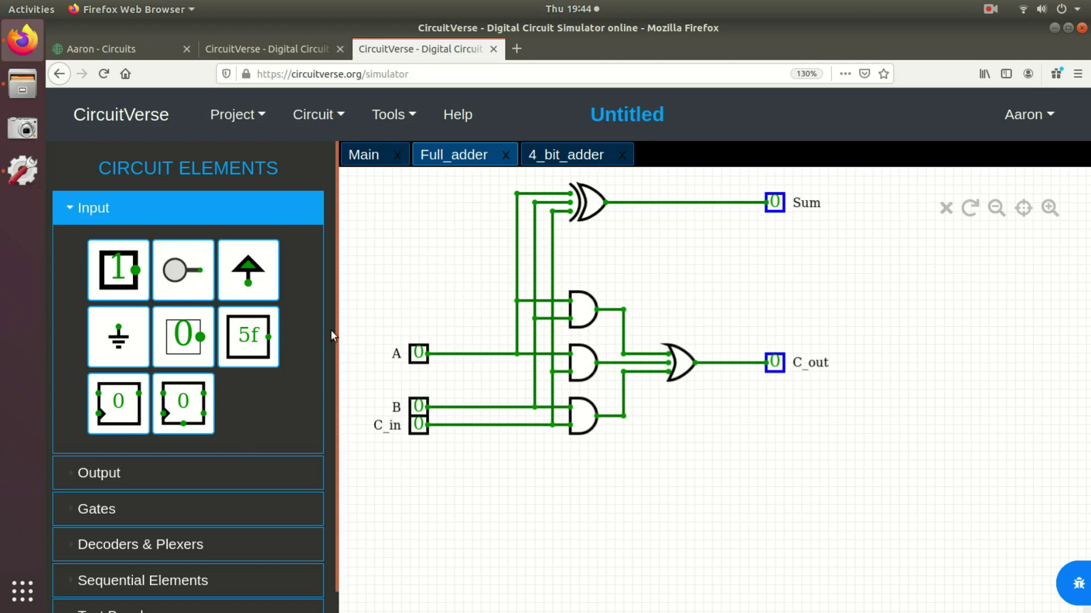
{"action": "scroll", "coordinate": [325, 306], "scroll_direction": "down", "scroll_amount": 1}
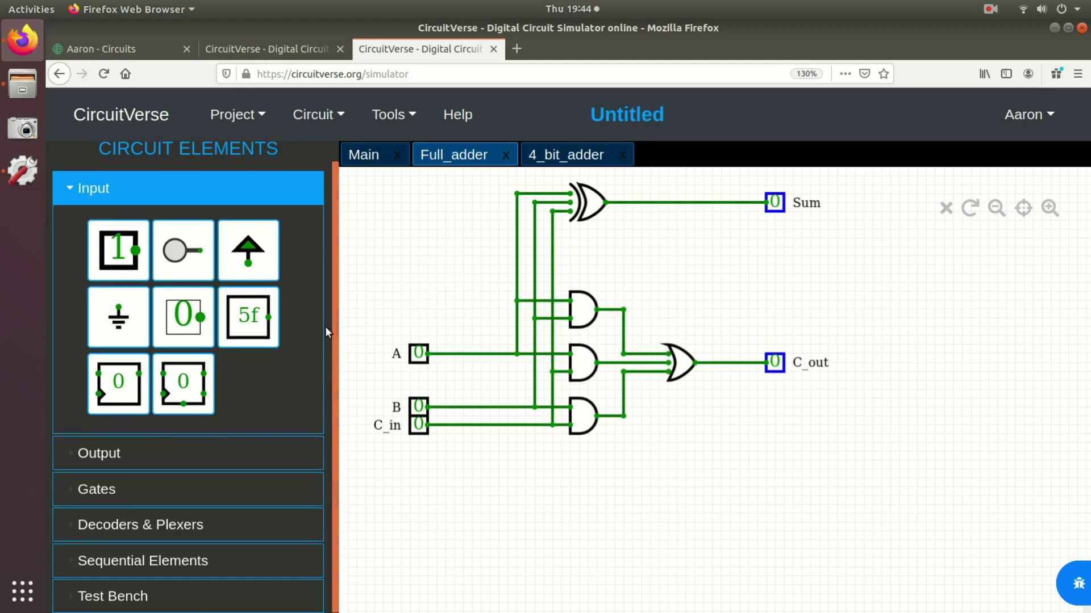
{"action": "left_click", "coordinate": [413, 360]}
Save the project, dismiss the online-save prompt, and keep input A's label as 'A'
{"action": "left_click_drag", "start_coordinate": [343, 374], "coordinate": [335, 609]}
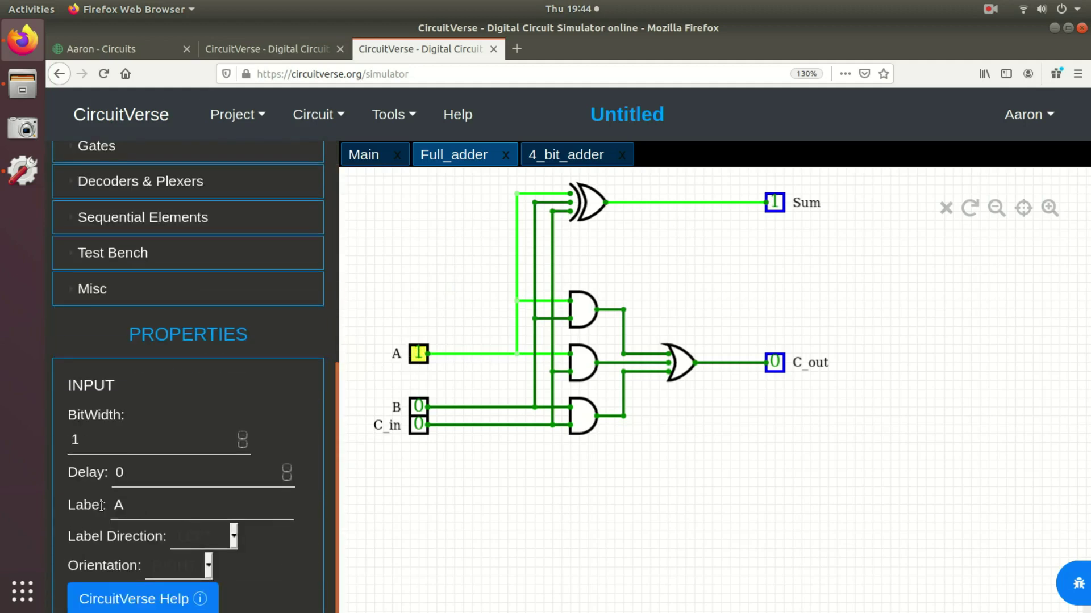
{"action": "left_click_drag", "start_coordinate": [143, 504], "coordinate": [72, 506]}
{"action": "key", "text": "ctrl+s"}
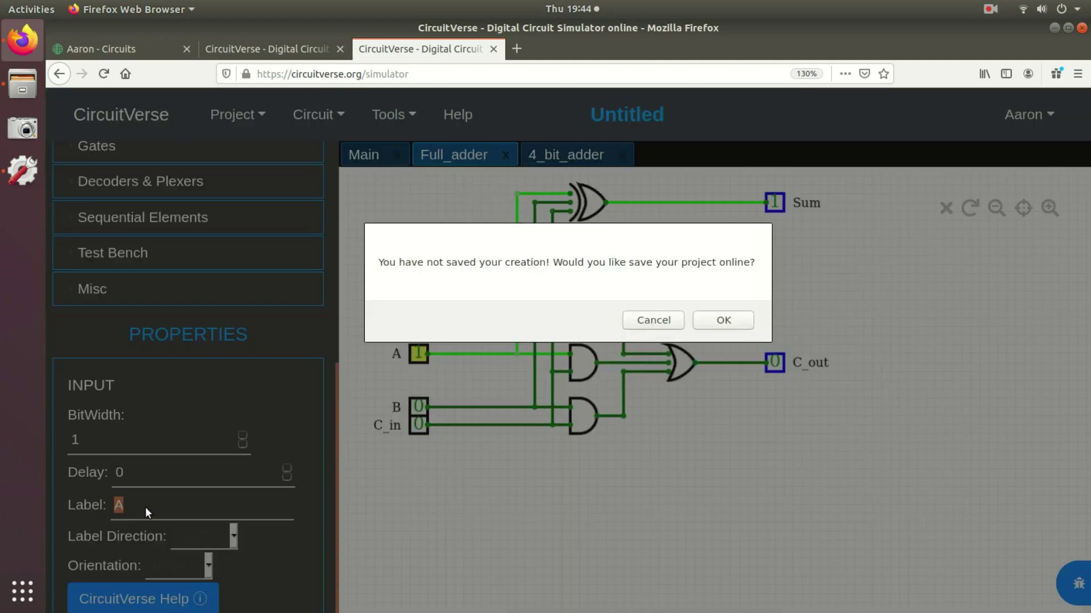
{"action": "left_click", "coordinate": [668, 322]}
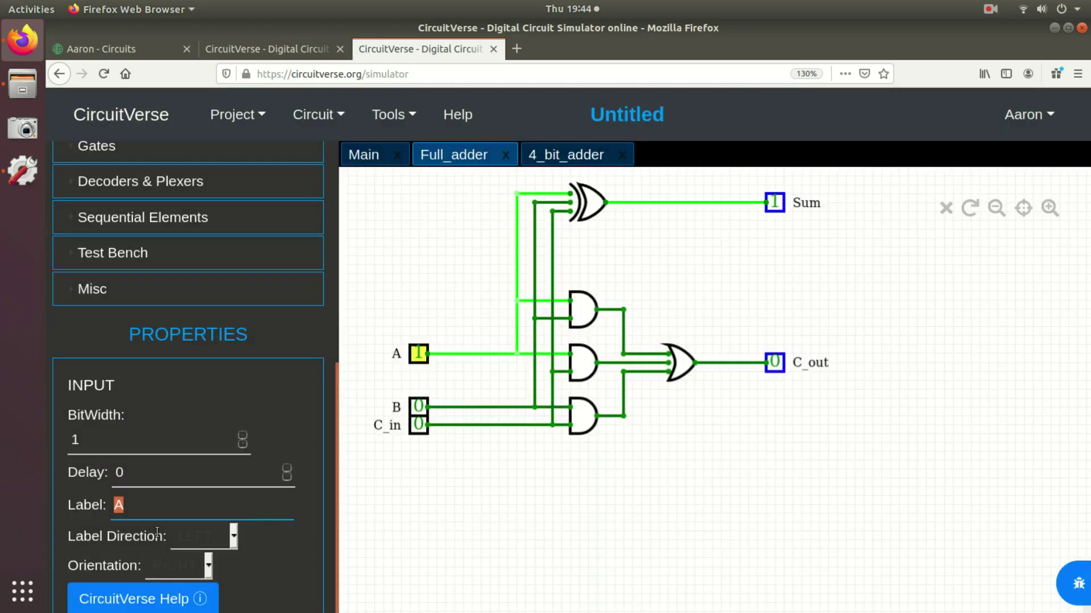
{"action": "left_click", "coordinate": [164, 502]}
{"action": "type", "text": "AAAAA"}
{"action": "key", "text": "BackSpace"}
{"action": "key", "text": "BackSpace"}
{"action": "key", "text": "BackSpace"}
{"action": "key", "text": "BackSpace"}
{"action": "key", "text": "BackSpace"}
Inspect the Label properties of the Sum and C_out outputs
{"action": "left_click", "coordinate": [776, 205]}
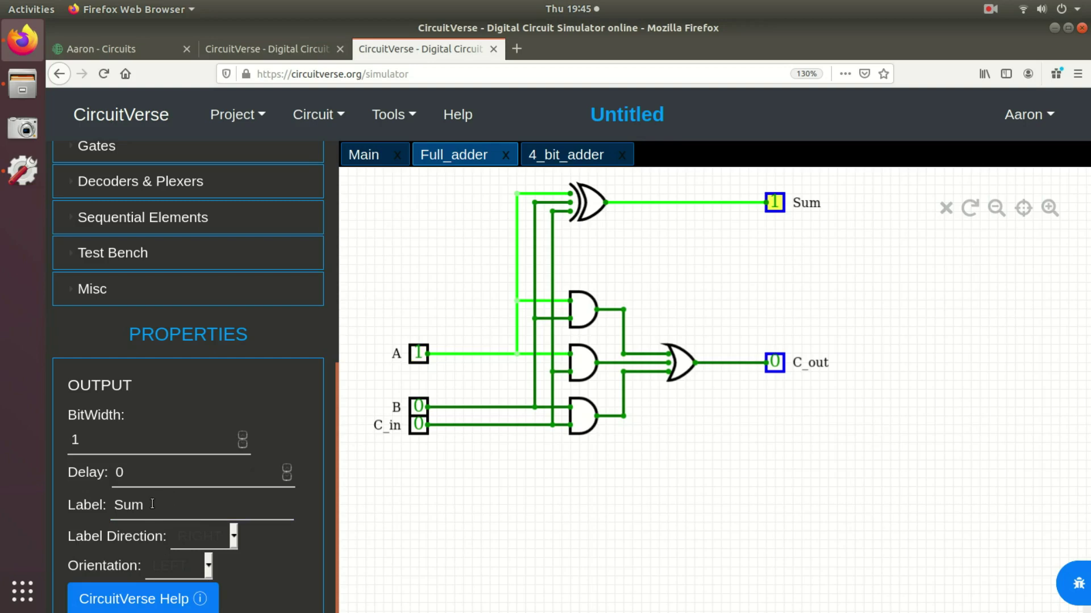
{"action": "left_click", "coordinate": [993, 477]}
{"action": "left_click", "coordinate": [774, 363]}
{"action": "left_click_drag", "start_coordinate": [180, 509], "coordinate": [66, 510]}
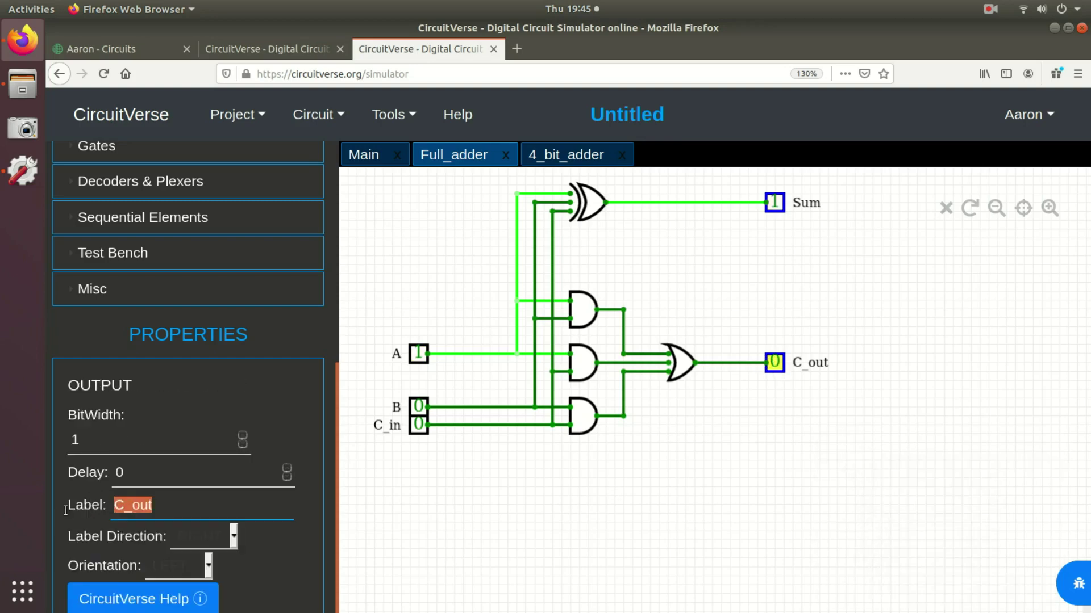
{"action": "left_click", "coordinate": [541, 523]}
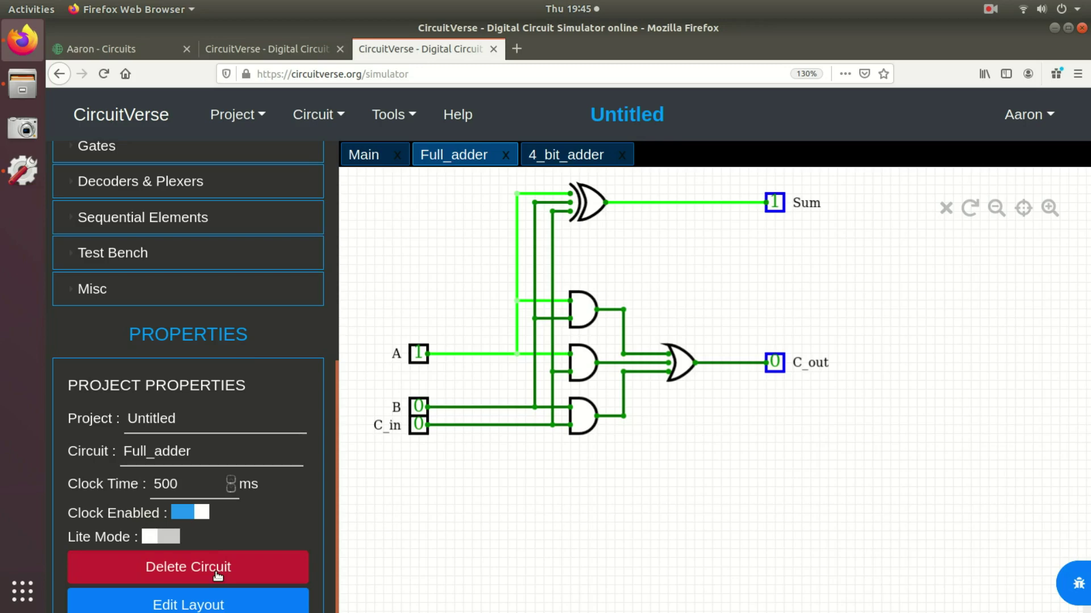
In the Full_adder layout, put B and A on the top edge and align C_in and C_out
{"action": "left_click", "coordinate": [213, 606]}
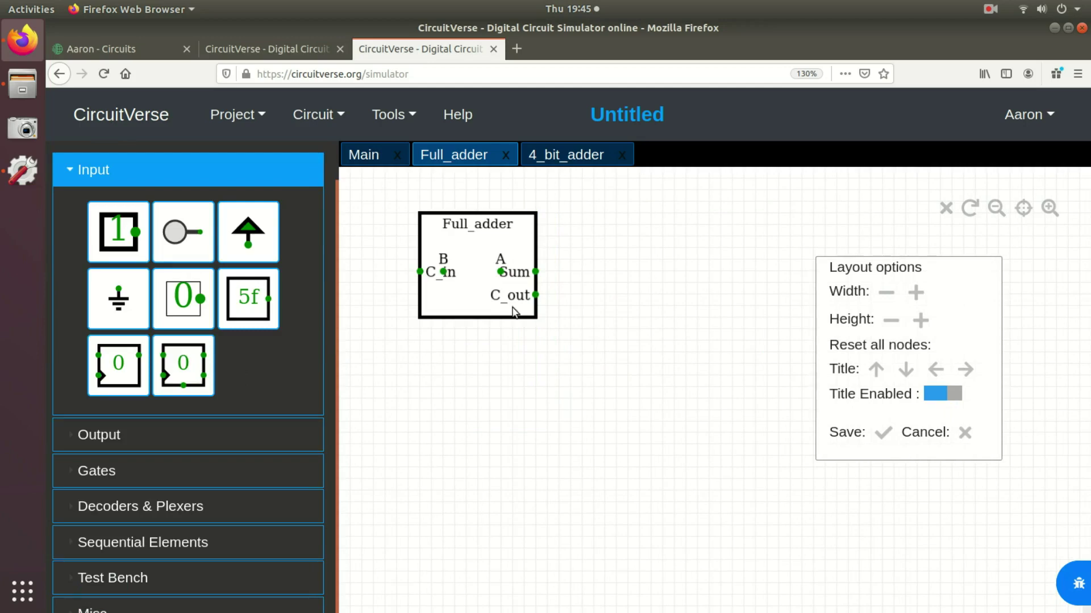
{"action": "left_click", "coordinate": [564, 160]}
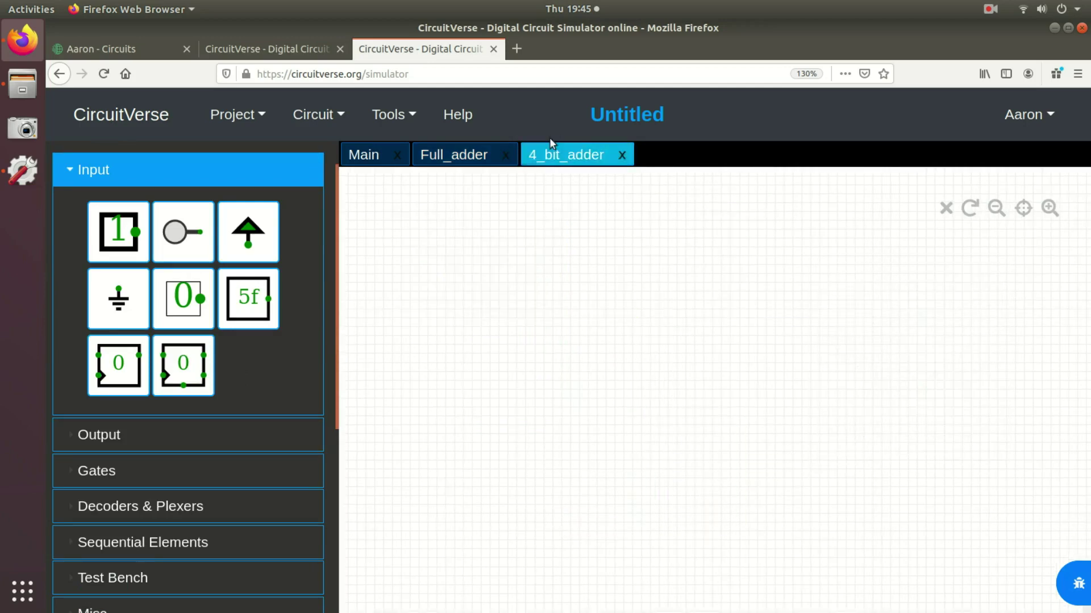
{"action": "left_click", "coordinate": [461, 165]}
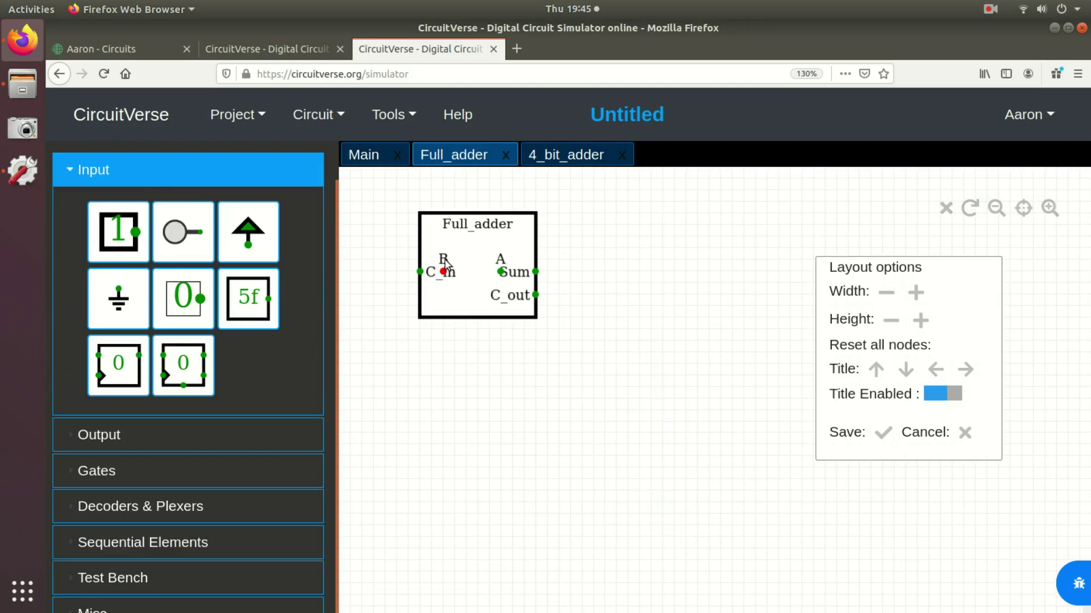
{"action": "left_click_drag", "start_coordinate": [448, 218], "coordinate": [445, 218]}
{"action": "left_click_drag", "start_coordinate": [508, 228], "coordinate": [509, 281]}
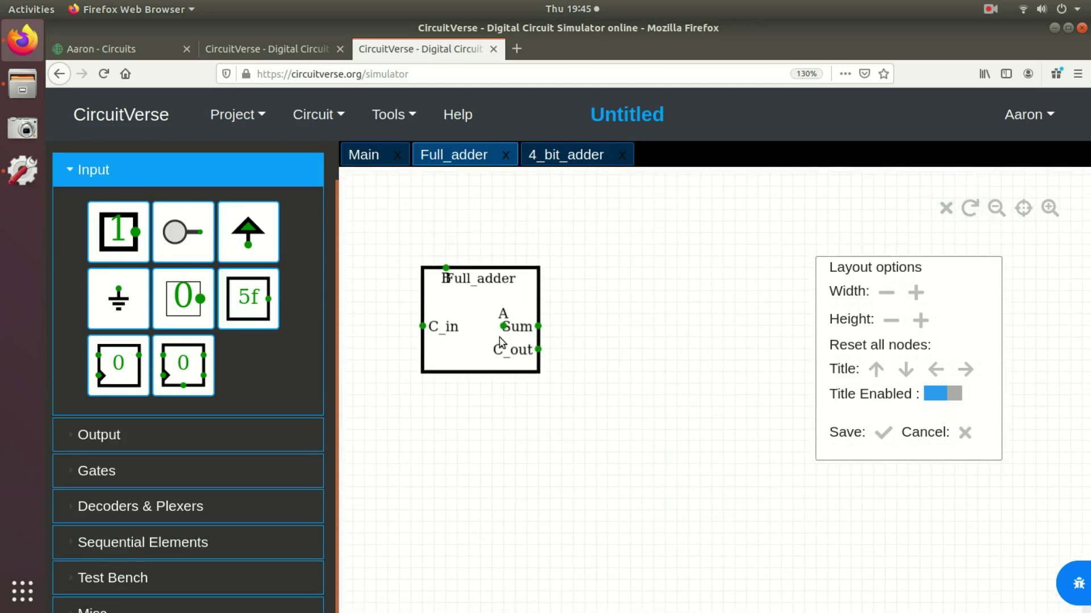
{"action": "left_click_drag", "start_coordinate": [503, 327], "coordinate": [500, 263]}
{"action": "left_click_drag", "start_coordinate": [541, 335], "coordinate": [479, 397]}
{"action": "left_click_drag", "start_coordinate": [416, 353], "coordinate": [416, 317]}
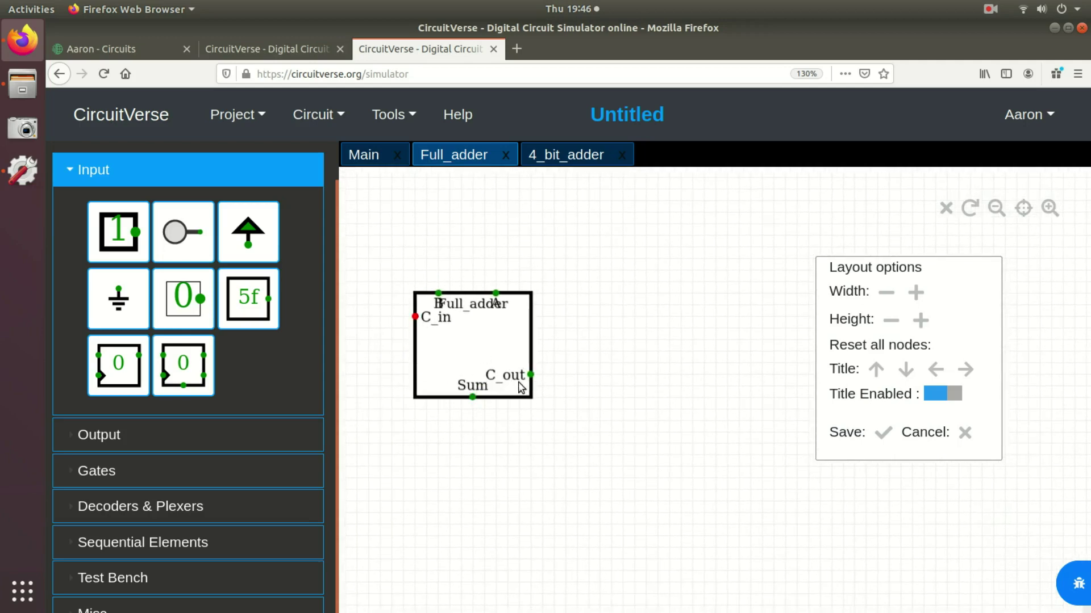
{"action": "left_click_drag", "start_coordinate": [530, 372], "coordinate": [533, 320]}
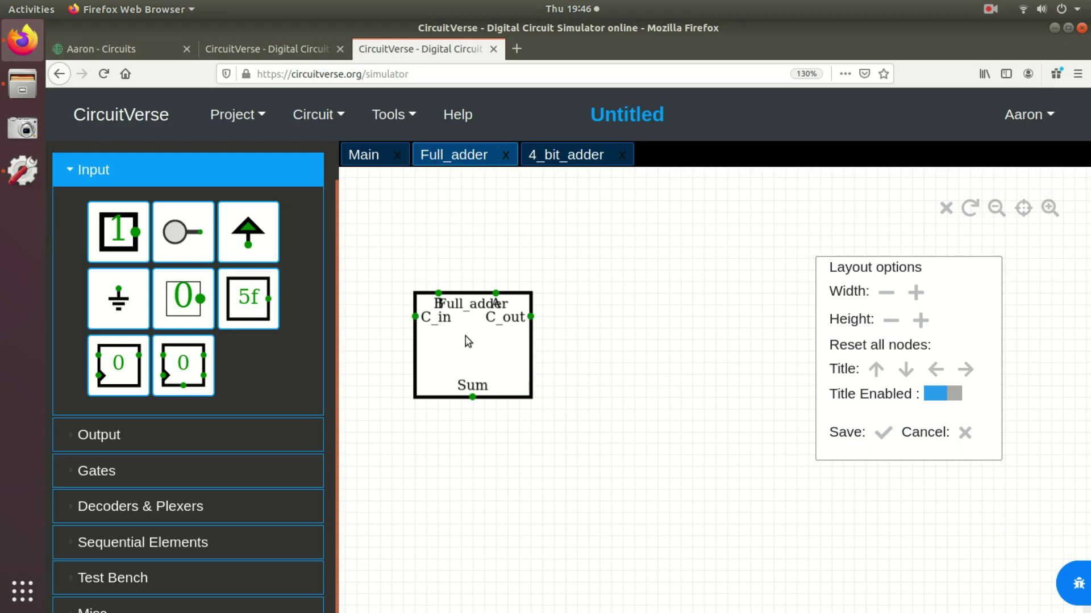
Lower the title six notches, shorten the block twice, nudge B, and save the layout
{"action": "left_click", "coordinate": [907, 369]}
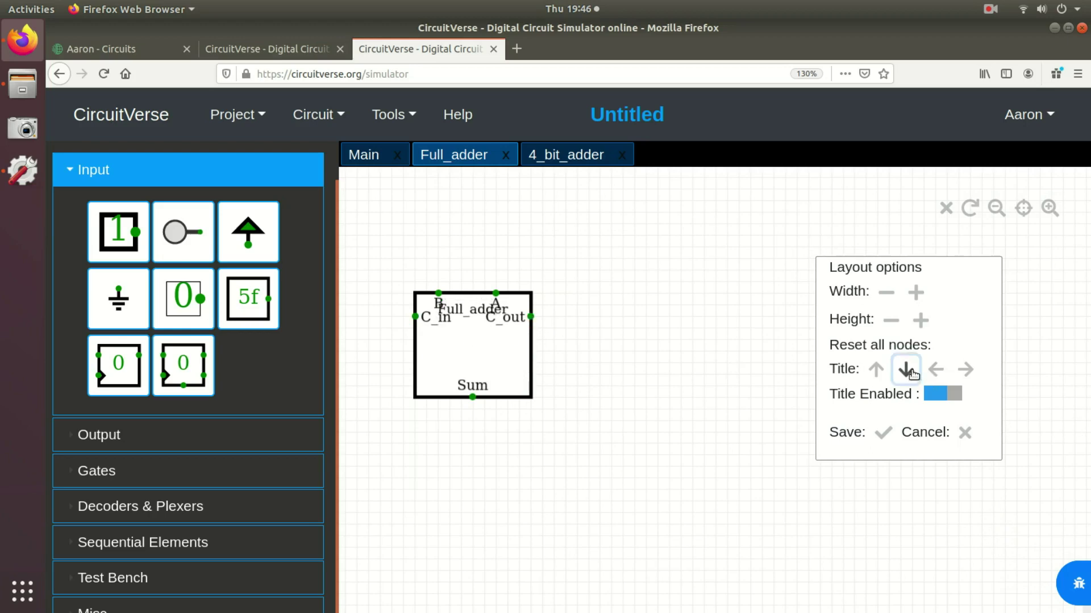
{"action": "left_click", "coordinate": [907, 370]}
{"action": "left_click", "coordinate": [907, 370]}
{"action": "left_click", "coordinate": [908, 370]}
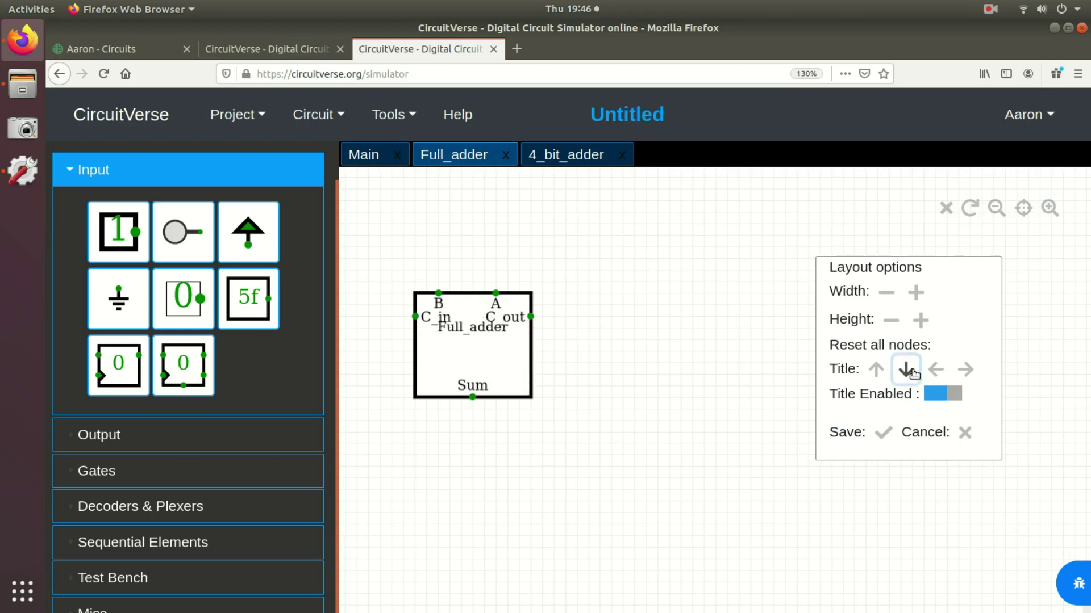
{"action": "left_click", "coordinate": [908, 369]}
{"action": "left_click", "coordinate": [908, 370]}
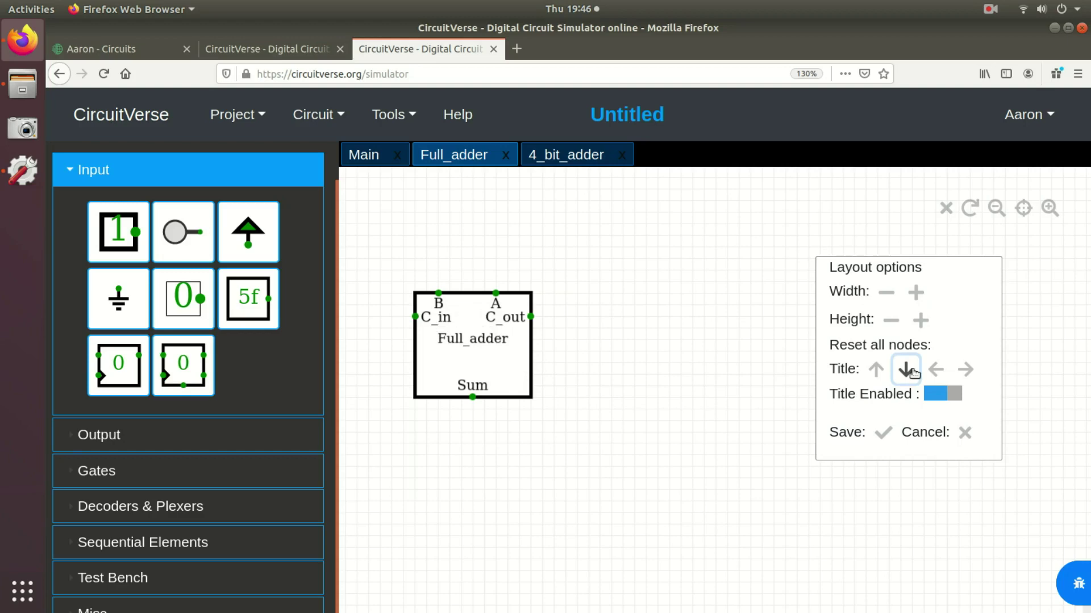
{"action": "left_click", "coordinate": [894, 323]}
{"action": "left_click", "coordinate": [895, 322]}
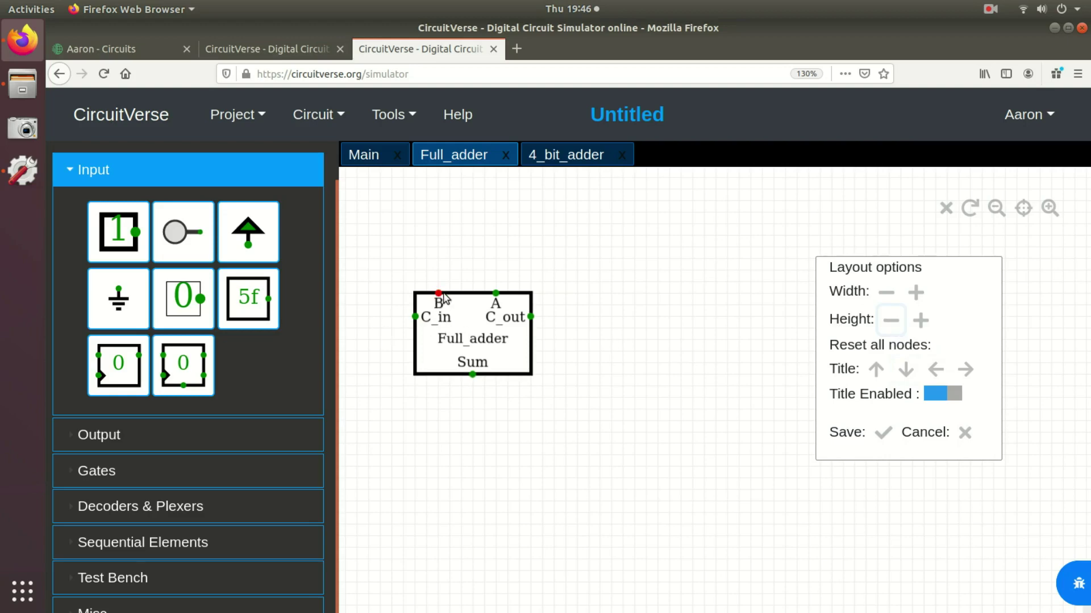
{"action": "left_click_drag", "start_coordinate": [444, 293], "coordinate": [450, 294]}
{"action": "left_click", "coordinate": [881, 435]}
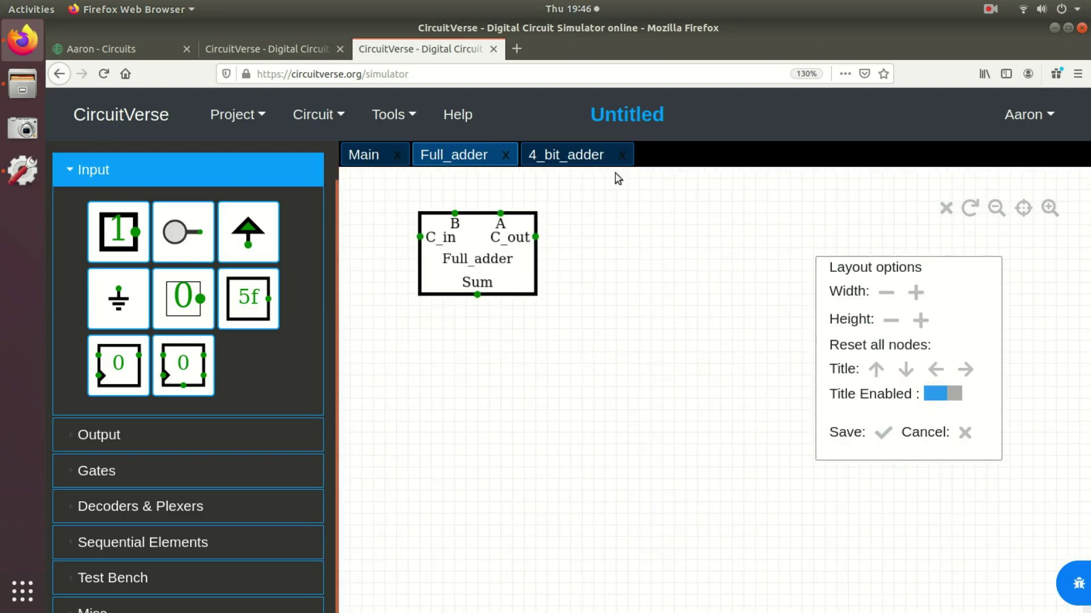
{"action": "left_click", "coordinate": [588, 161]}
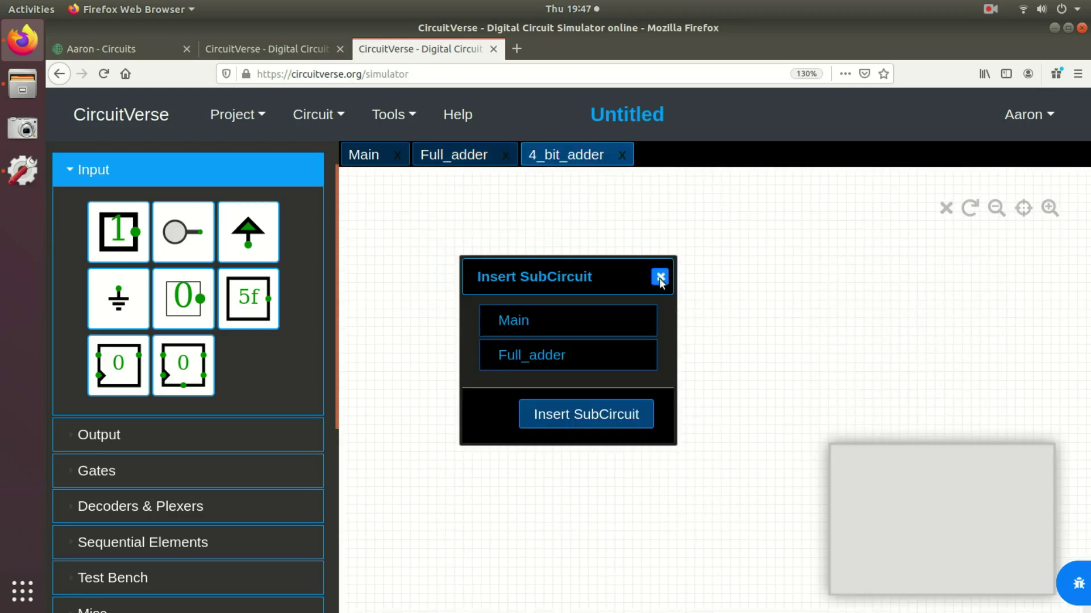
Insert the first two Full_adder blocks side by side in 4_bit_adder
{"action": "left_click", "coordinate": [663, 281]}
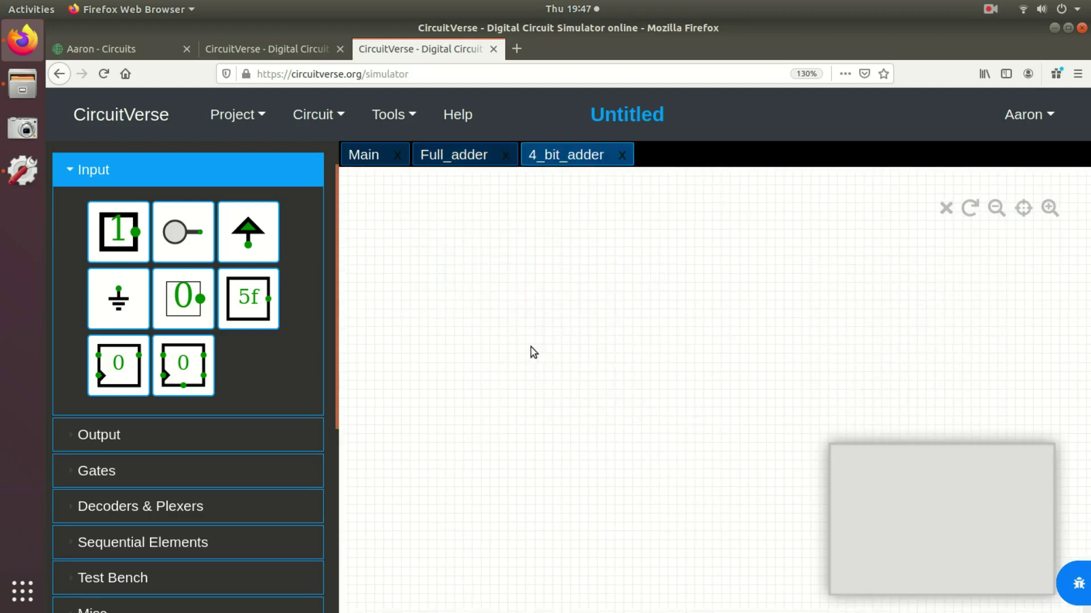
{"action": "right_click", "coordinate": [510, 322]}
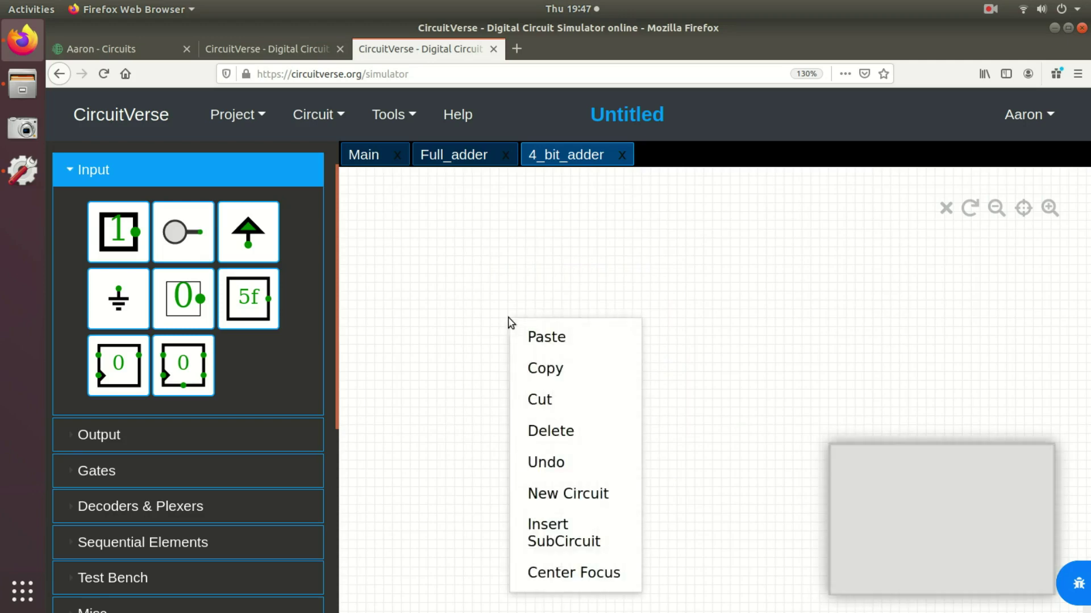
{"action": "left_click", "coordinate": [549, 544]}
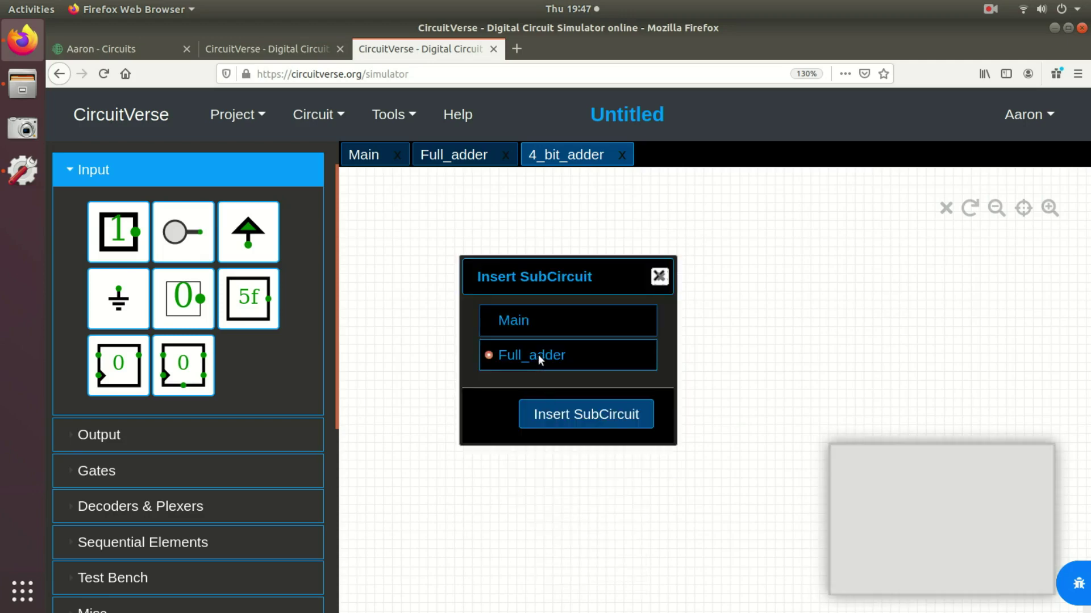
{"action": "left_click", "coordinate": [564, 419]}
{"action": "left_click", "coordinate": [564, 339]}
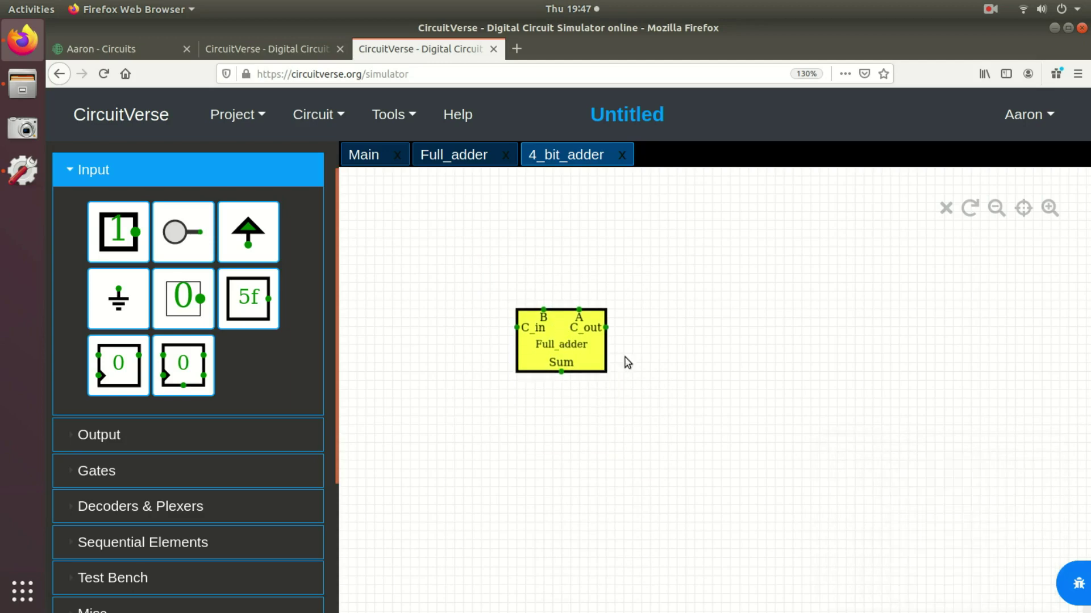
{"action": "right_click", "coordinate": [637, 348]}
{"action": "left_click", "coordinate": [718, 565]}
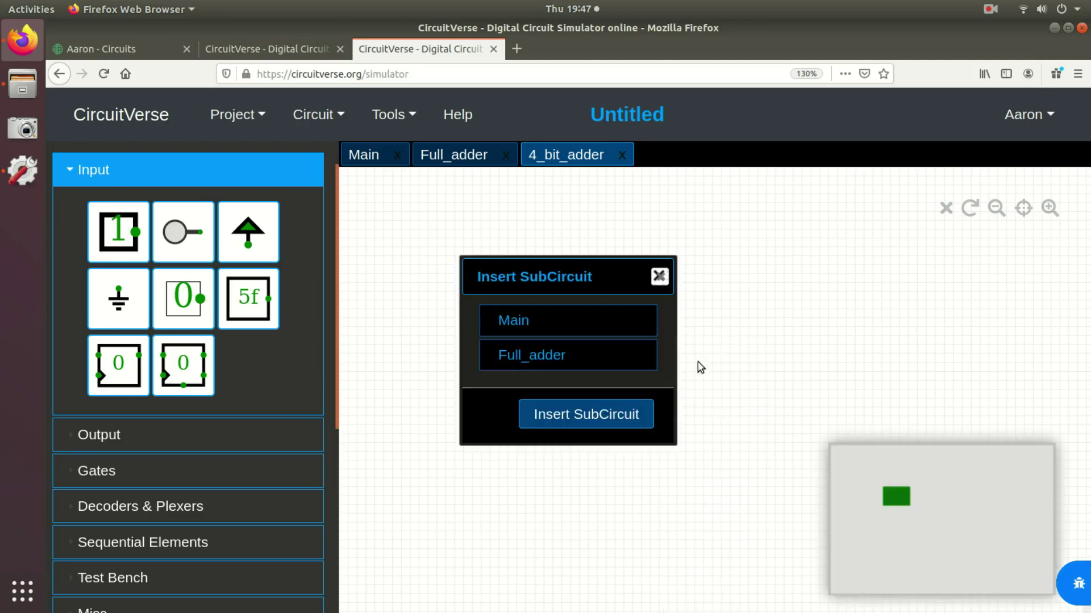
{"action": "left_click", "coordinate": [587, 414]}
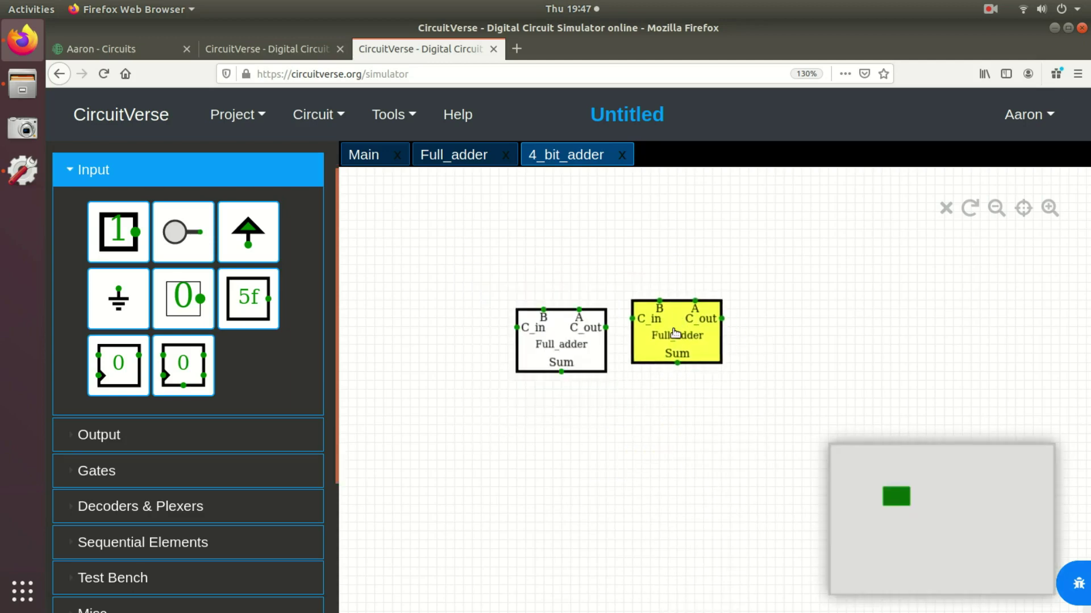
{"action": "left_click", "coordinate": [666, 339]}
Insert the third and fourth Full_adder blocks to complete the row
{"action": "right_click", "coordinate": [648, 357]}
{"action": "left_click", "coordinate": [717, 568]}
{"action": "left_click", "coordinate": [586, 414]}
{"action": "left_click", "coordinate": [775, 341]}
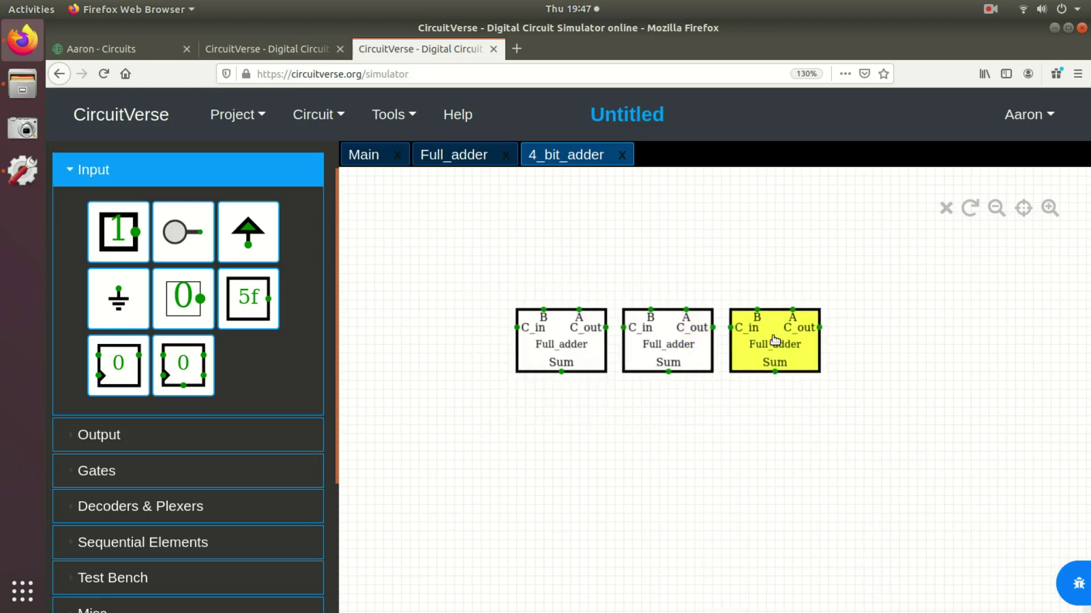
{"action": "right_click", "coordinate": [775, 343]}
{"action": "left_click", "coordinate": [830, 568]}
{"action": "left_click", "coordinate": [568, 362]}
{"action": "left_click", "coordinate": [562, 414]}
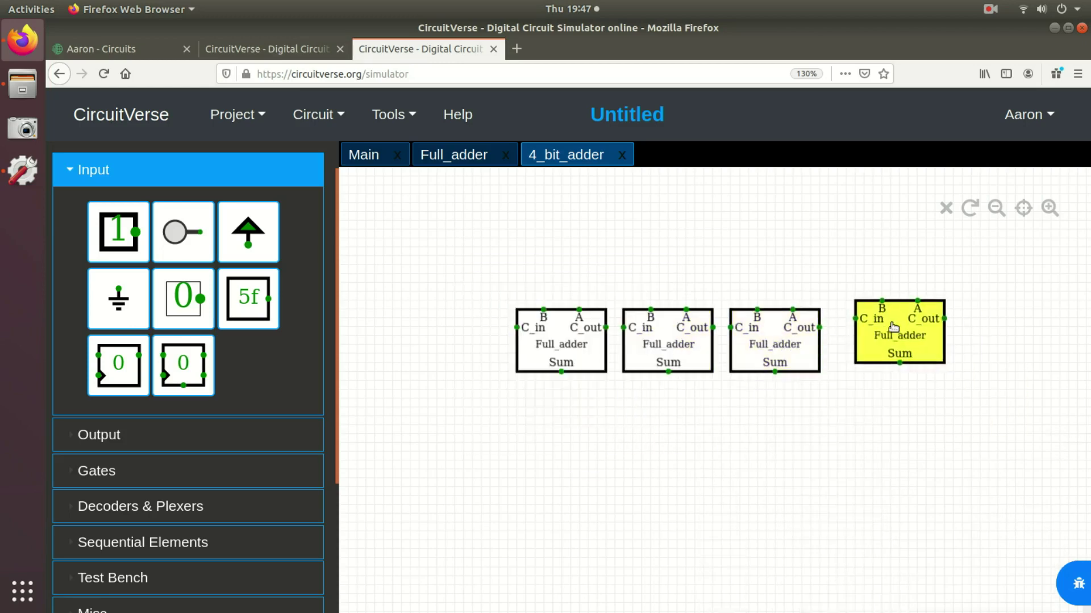
{"action": "left_click", "coordinate": [860, 341]}
Chain each C_out to the next C_in and feed the first C_in from an input set to 1
{"action": "left_click_drag", "start_coordinate": [609, 328], "coordinate": [626, 327]}
{"action": "left_click_drag", "start_coordinate": [716, 327], "coordinate": [738, 328]}
{"action": "left_click_drag", "start_coordinate": [823, 327], "coordinate": [842, 328]}
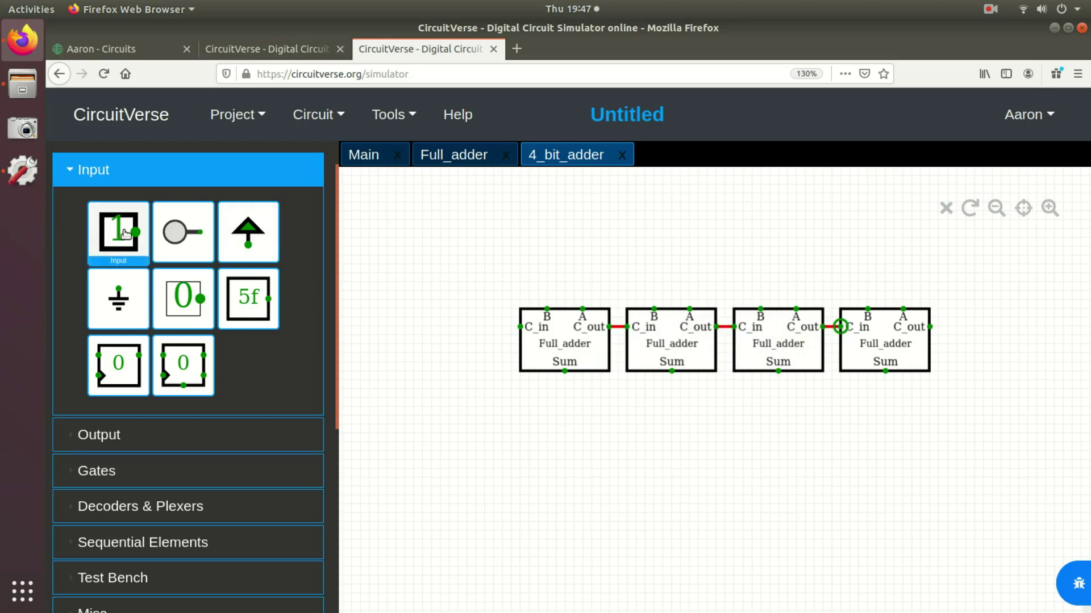
{"action": "left_click", "coordinate": [183, 298]}
{"action": "left_click", "coordinate": [477, 328]}
{"action": "left_click", "coordinate": [476, 327]}
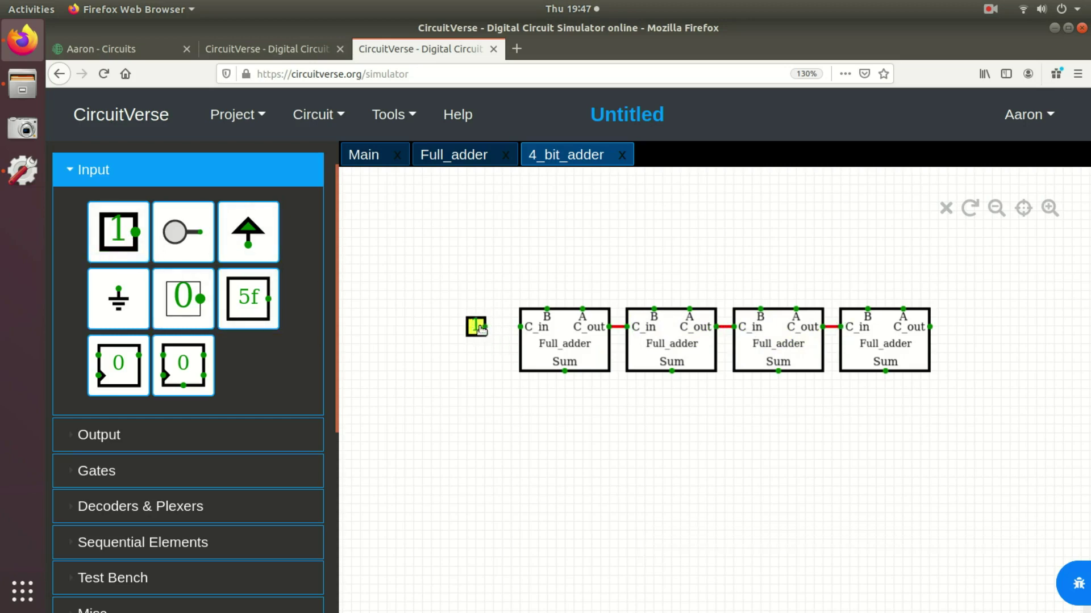
{"action": "left_click_drag", "start_coordinate": [519, 327], "coordinate": [480, 325]}
Attach an output to the last Full_adder's C_out
{"action": "left_click", "coordinate": [138, 435]}
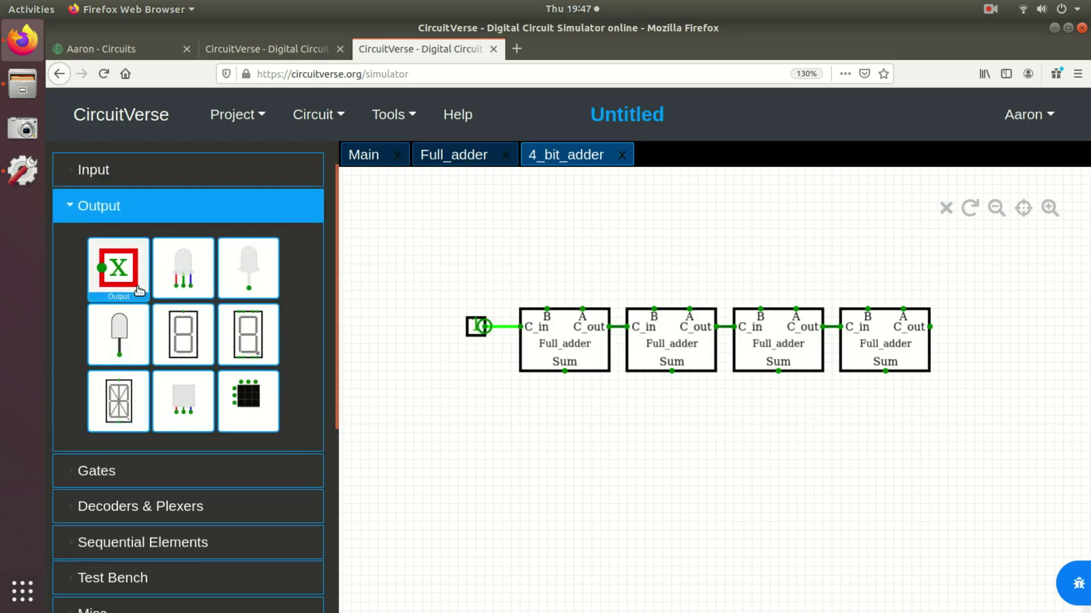
{"action": "left_click", "coordinate": [133, 281]}
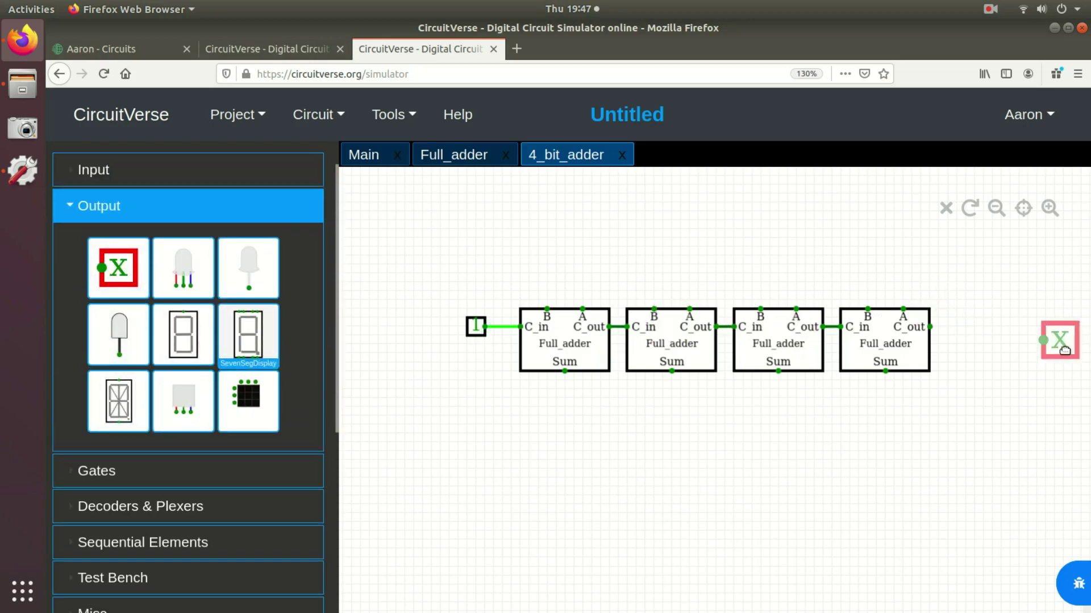
{"action": "left_click", "coordinate": [965, 328]}
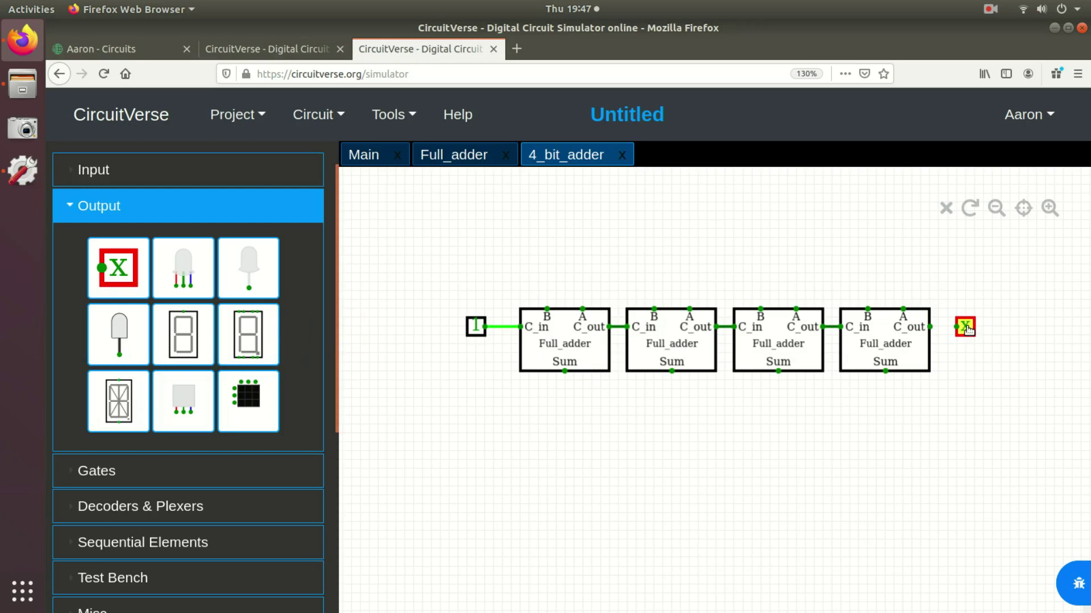
{"action": "mouse_move", "coordinate": [968, 330]}
{"action": "left_mouse_down"}
{"action": "mouse_move", "coordinate": [947, 329]}
{"action": "mouse_move", "coordinate": [964, 327]}
{"action": "left_mouse_up"}
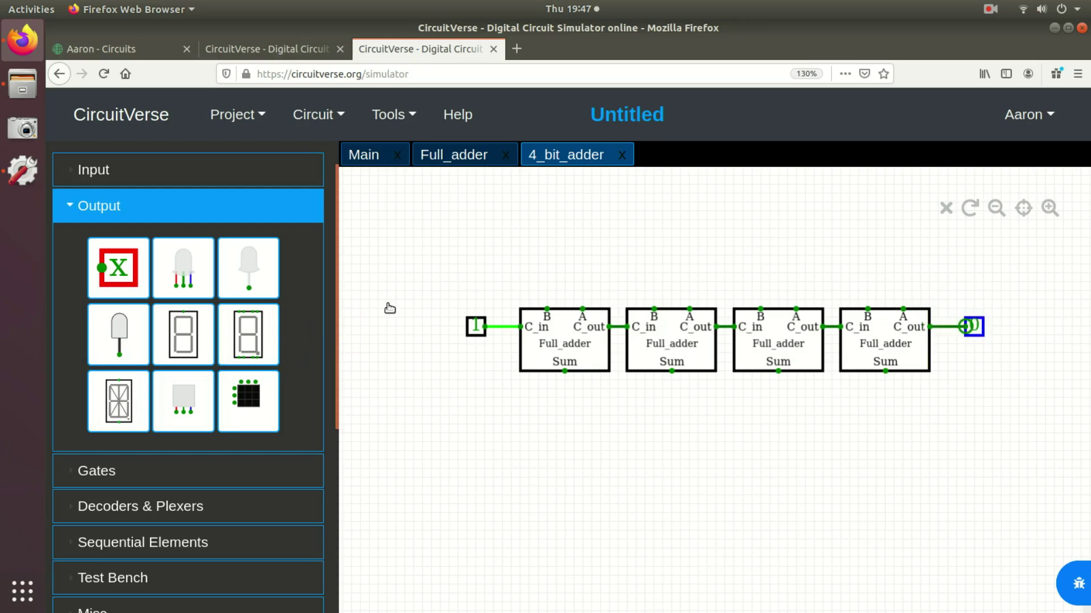
{"action": "left_click", "coordinate": [97, 290]}
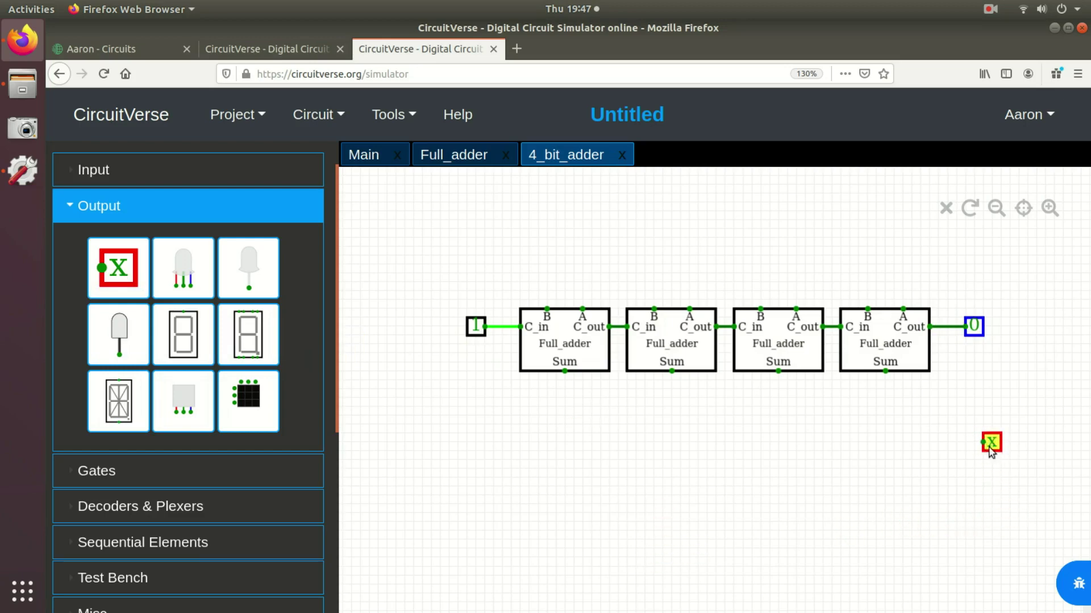
Place another output below the adder chain and raise its bit width to 4
{"action": "left_click", "coordinate": [994, 442]}
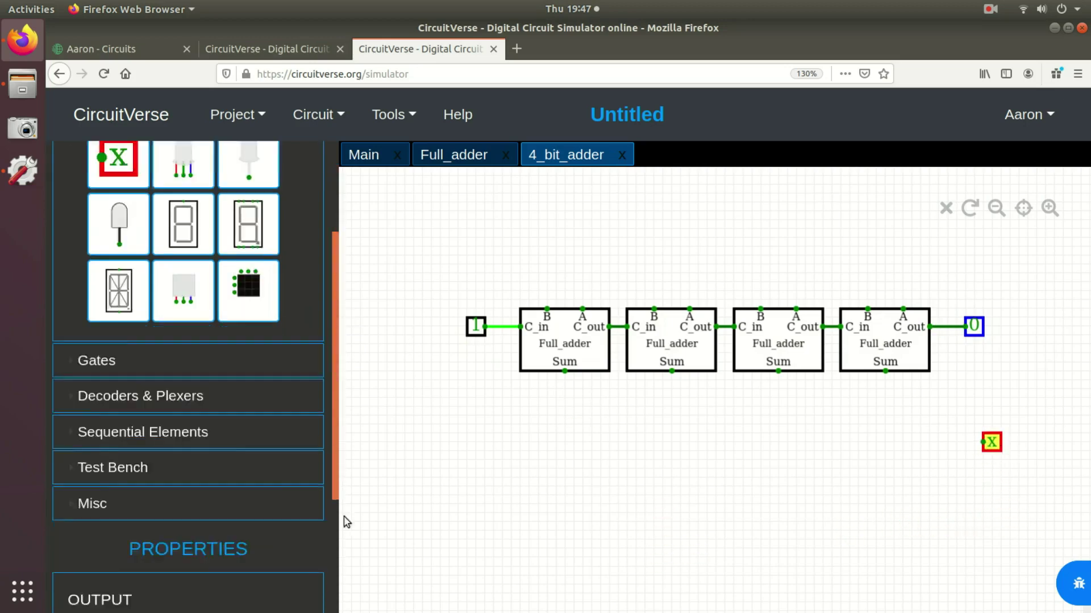
{"action": "left_click_drag", "start_coordinate": [335, 369], "coordinate": [341, 519]}
{"action": "left_click", "coordinate": [243, 435]}
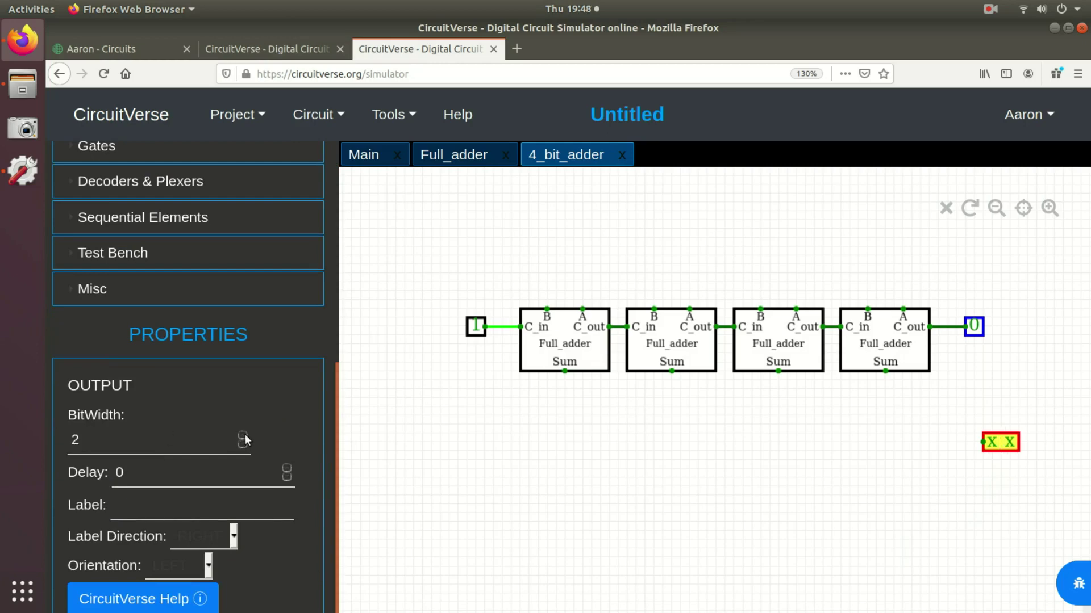
{"action": "left_click", "coordinate": [243, 434]}
{"action": "left_click", "coordinate": [243, 434]}
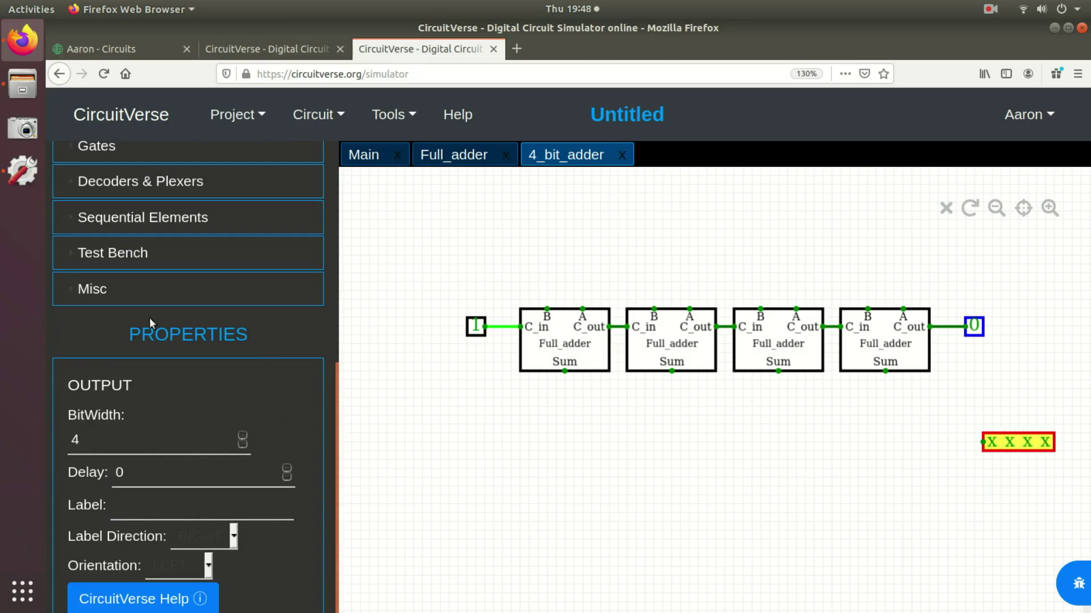
{"action": "left_click", "coordinate": [114, 290]}
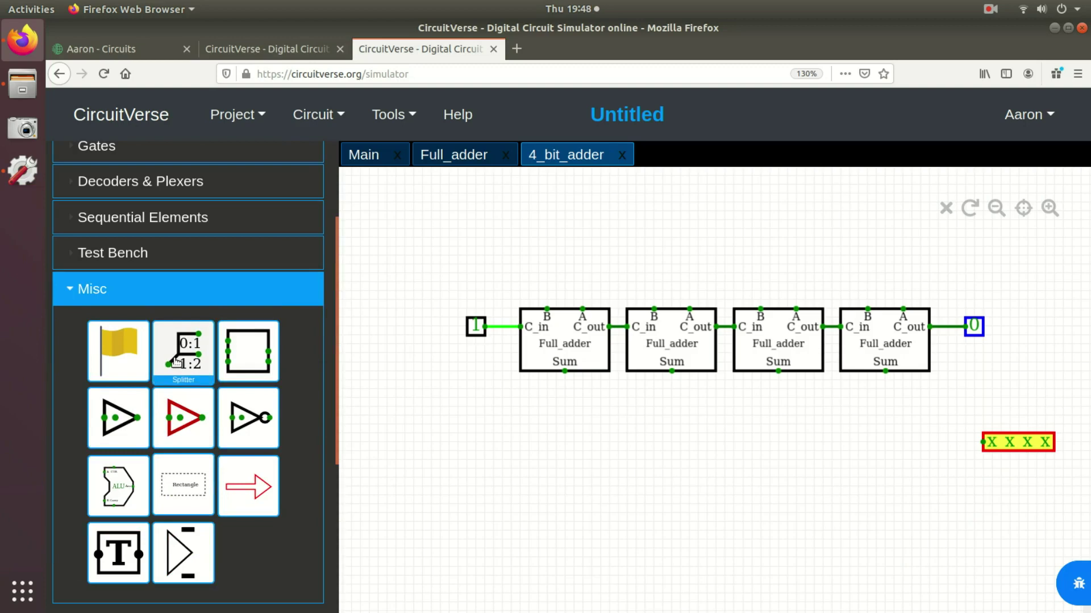
Add a 4-bit splitter divided into single bits (1 1 1 1)
{"action": "left_click", "coordinate": [196, 369]}
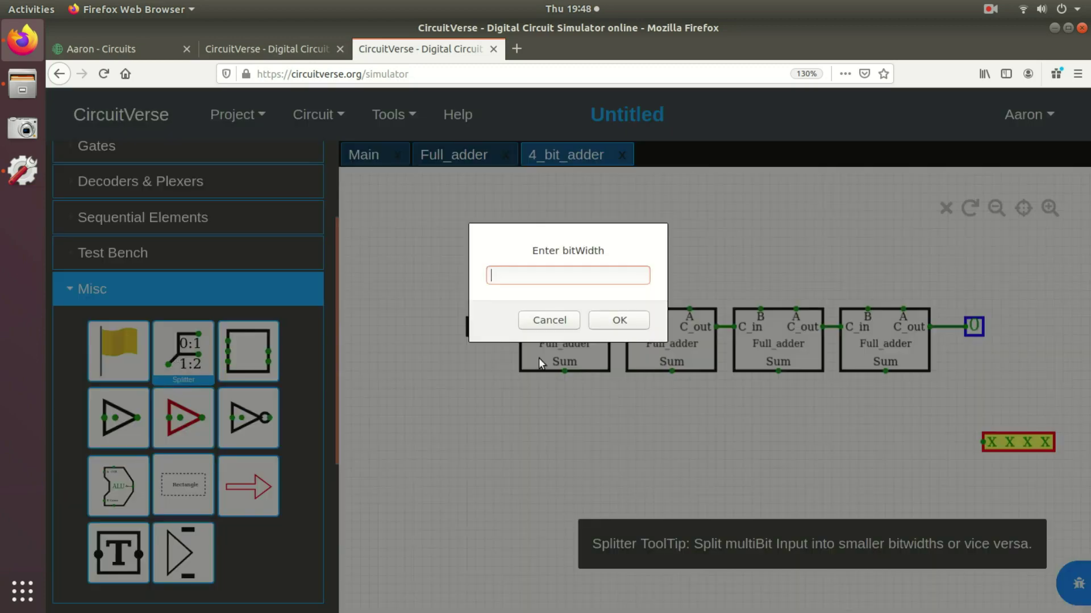
{"action": "type", "text": "4"}
{"action": "left_click", "coordinate": [630, 322]}
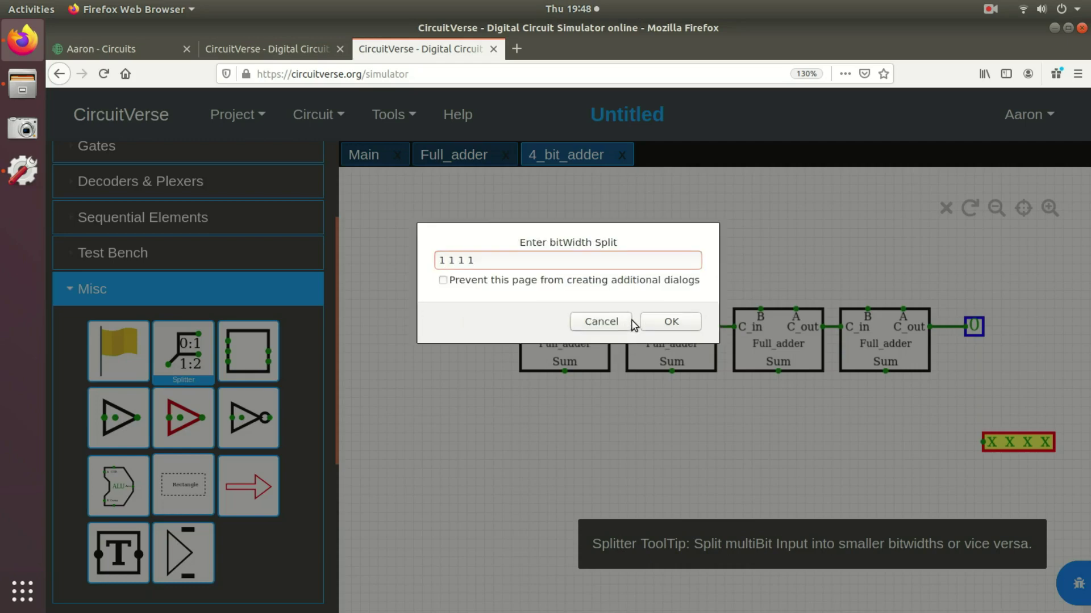
{"action": "left_click", "coordinate": [671, 321]}
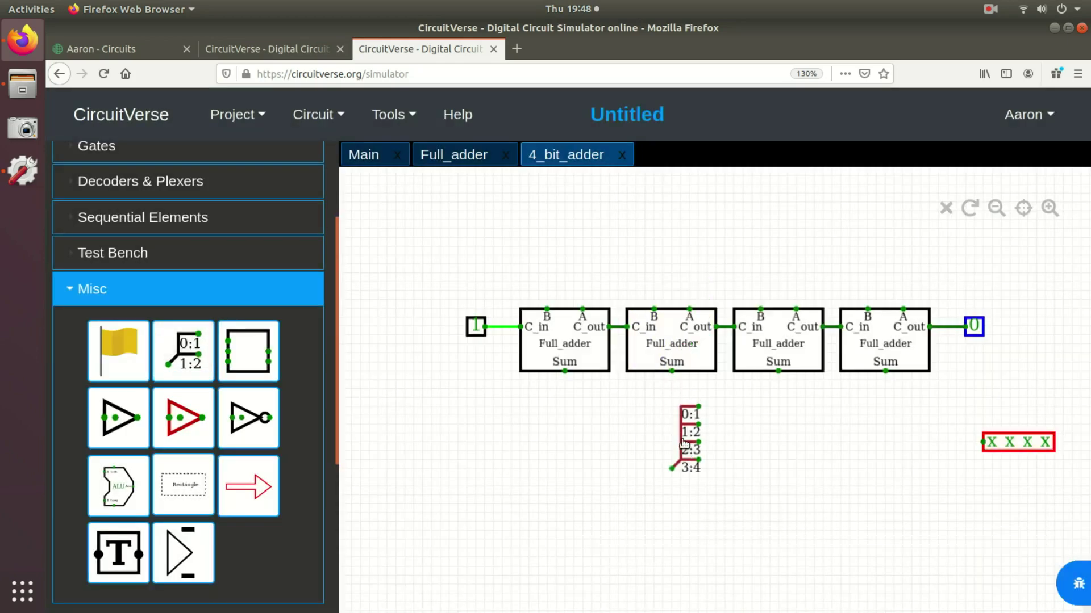
{"action": "left_click", "coordinate": [338, 461]}
Set the splitter's direction to UP, move it below the adders, and reposition the 4-bit output
{"action": "scroll", "coordinate": [318, 546], "scroll_direction": "down", "scroll_amount": 5}
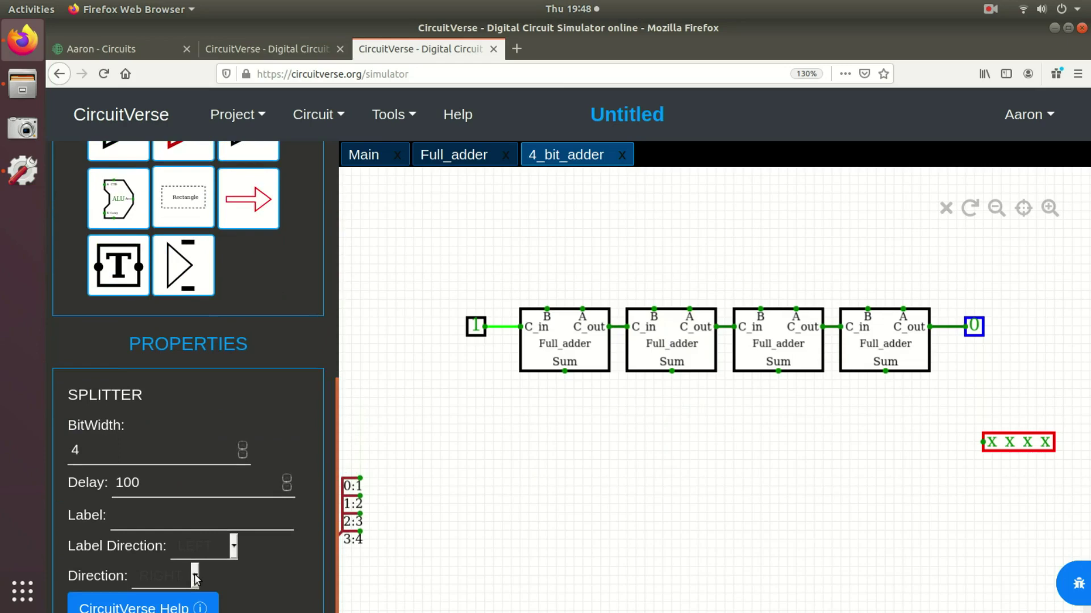
{"action": "left_click", "coordinate": [195, 578]}
{"action": "left_click", "coordinate": [165, 545]}
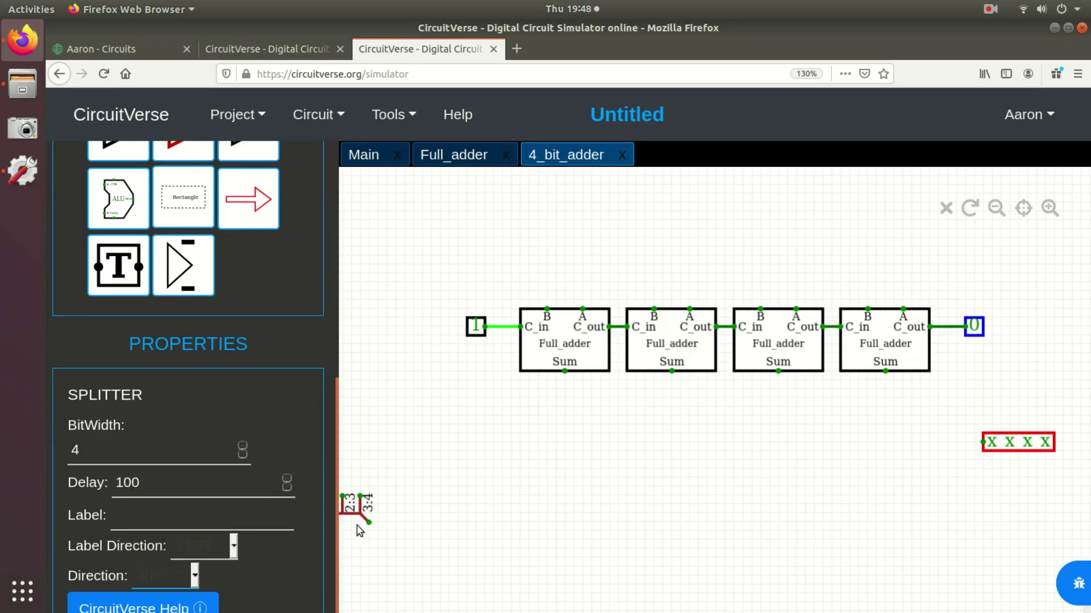
{"action": "left_click_drag", "start_coordinate": [359, 520], "coordinate": [878, 452]}
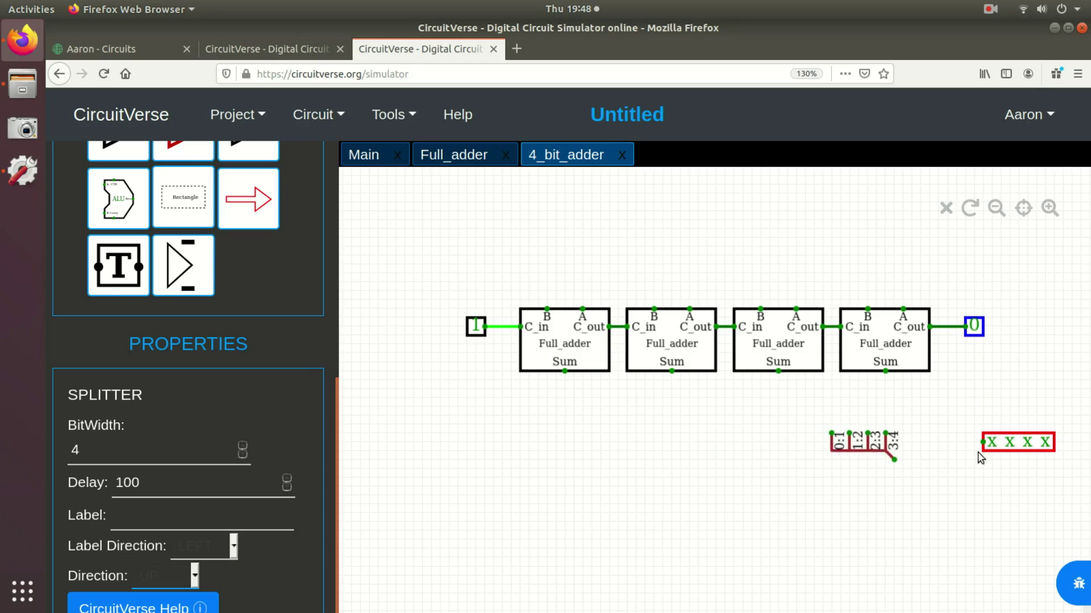
{"action": "left_click_drag", "start_coordinate": [991, 433], "coordinate": [886, 374]}
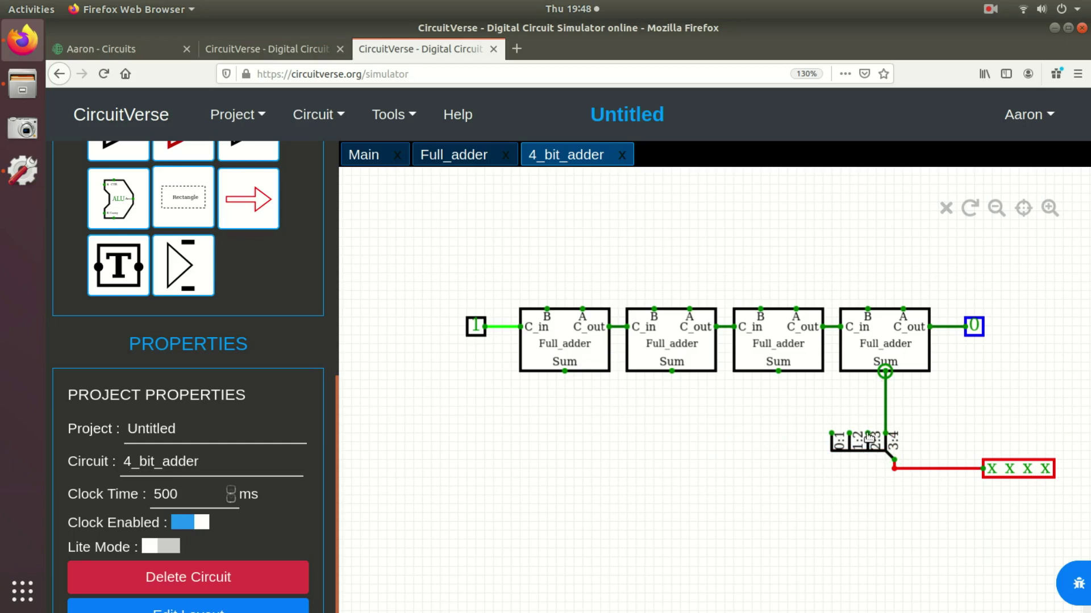
Wire the Full_adders' Sum outputs to splitter bits so the 4-bit output reads 0001
{"action": "left_click_drag", "start_coordinate": [867, 433], "coordinate": [780, 374]}
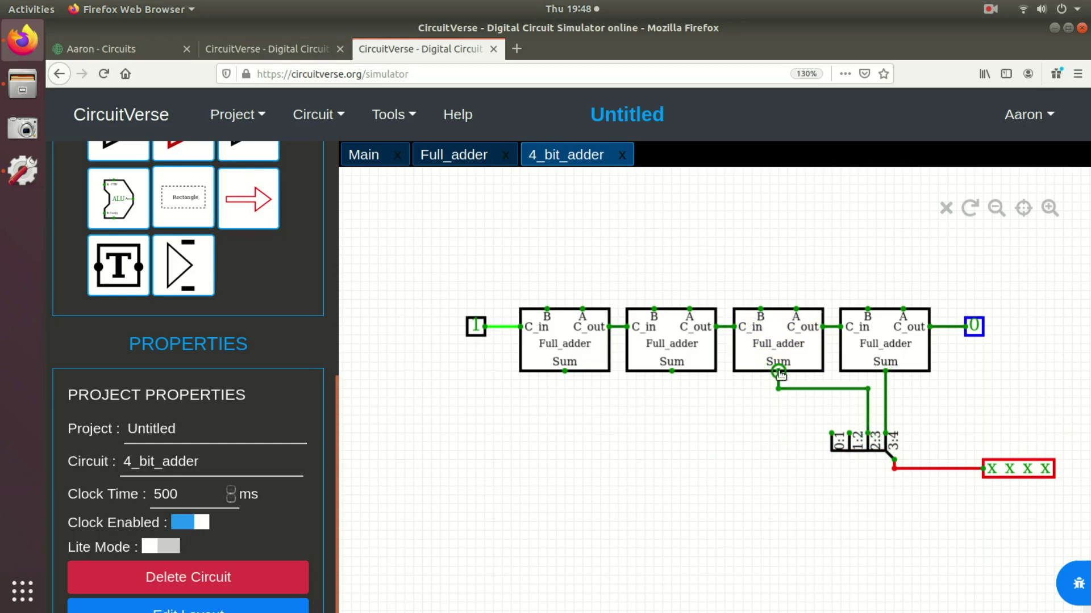
{"action": "left_click_drag", "start_coordinate": [849, 433], "coordinate": [564, 372]}
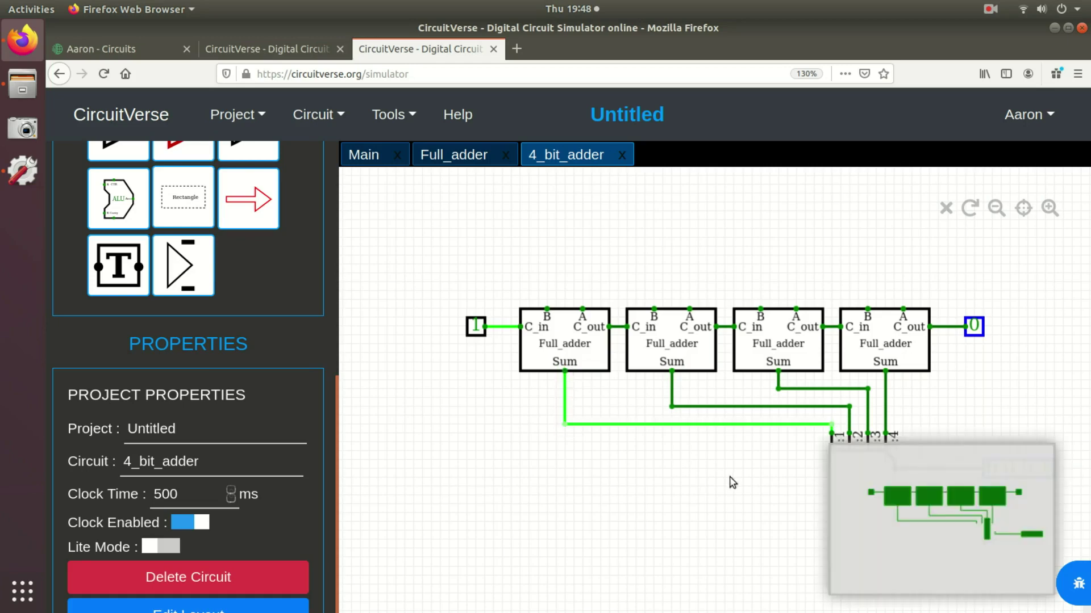
{"action": "left_click", "coordinate": [545, 322]}
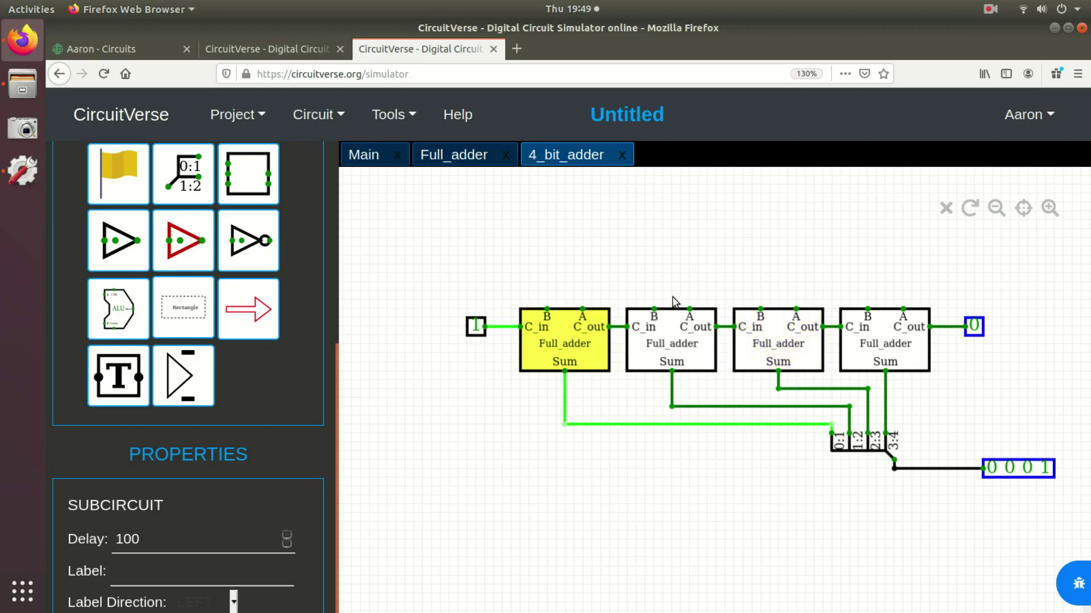
{"action": "left_click_drag", "start_coordinate": [668, 282], "coordinate": [627, 412]}
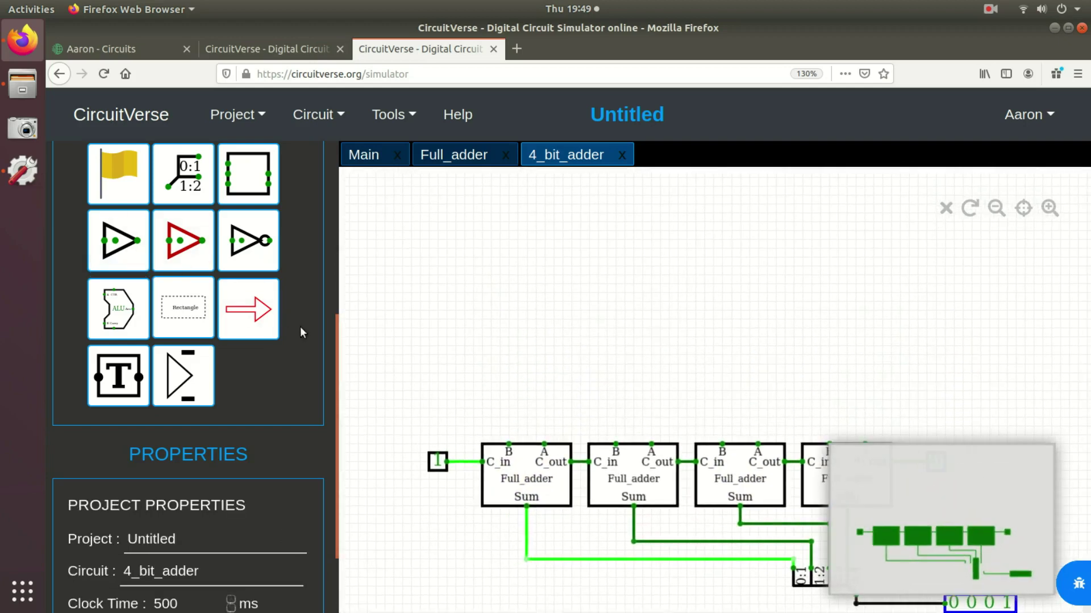
Place a first Input above the Full_adder chain and set its BitWidth to 4
{"action": "scroll", "coordinate": [336, 336], "scroll_direction": "up", "scroll_amount": 5}
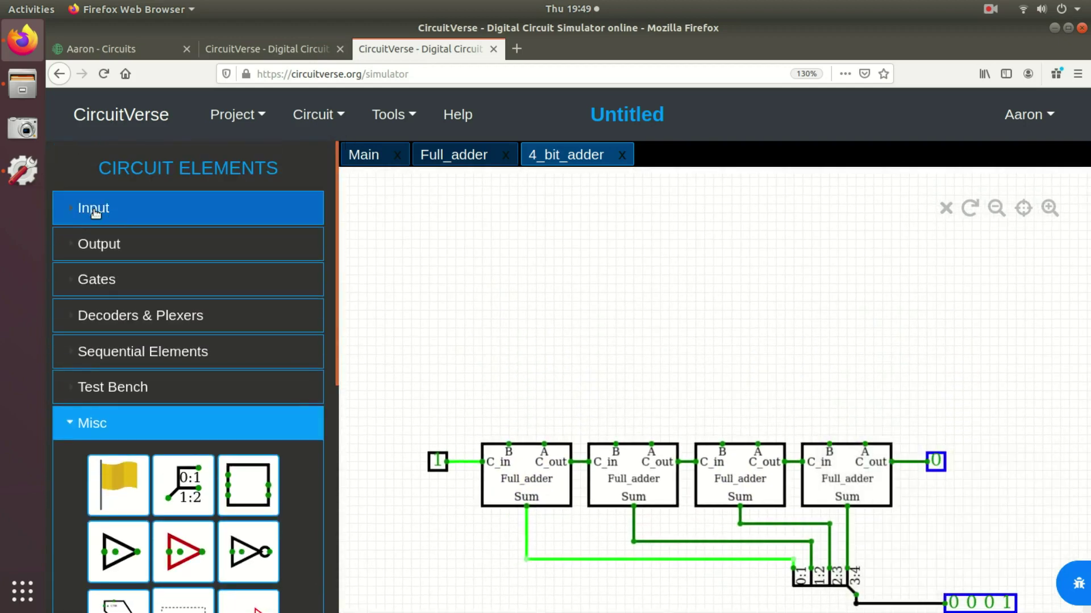
{"action": "left_click", "coordinate": [112, 214]}
{"action": "left_click", "coordinate": [118, 270]}
{"action": "left_click", "coordinate": [383, 257]}
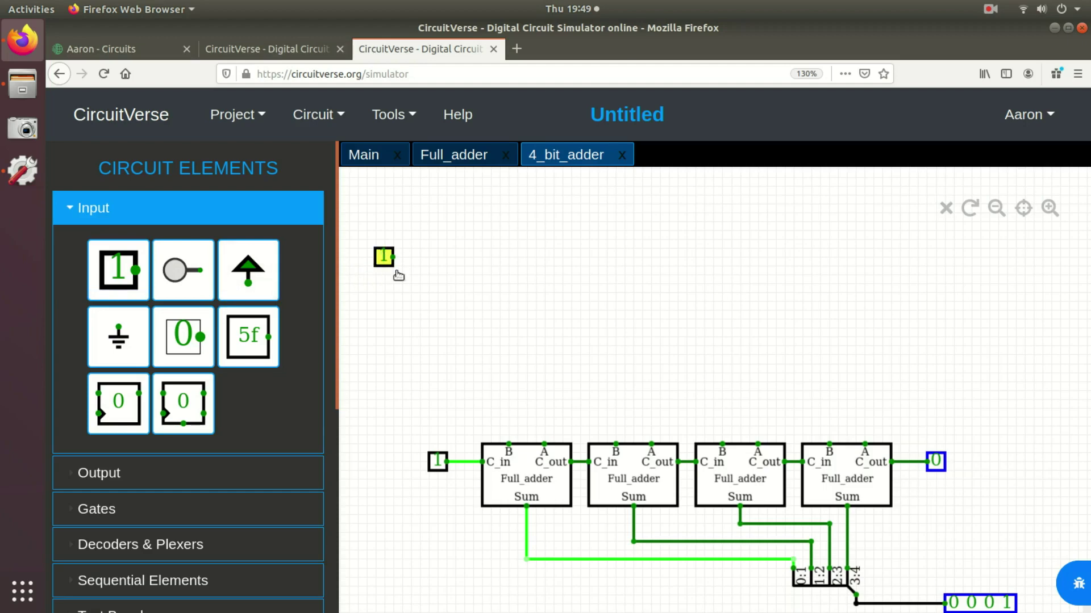
{"action": "scroll", "coordinate": [340, 392], "scroll_direction": "down", "scroll_amount": 6}
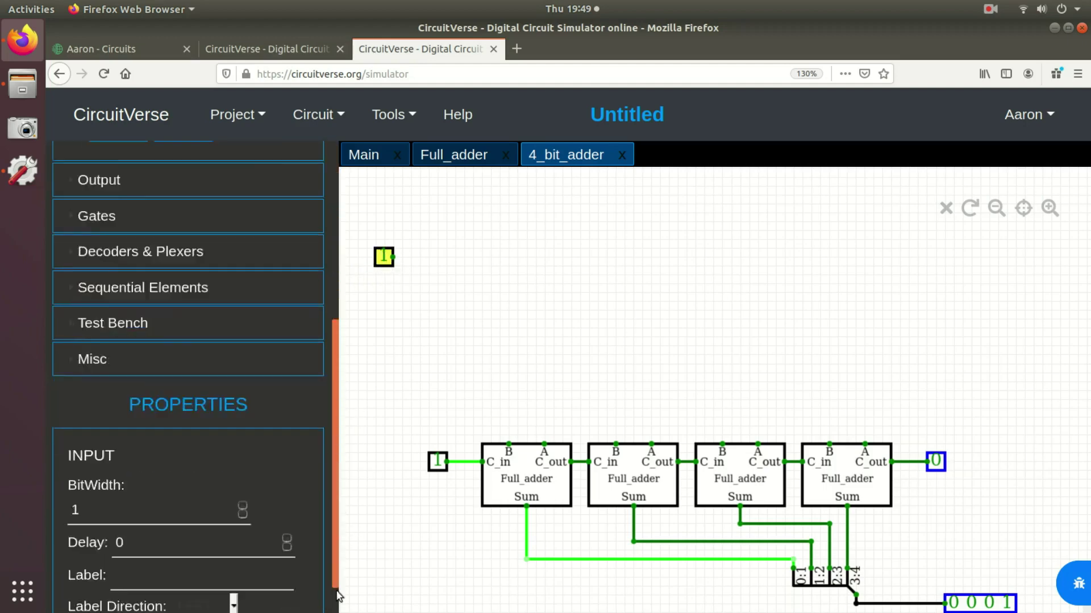
{"action": "left_click", "coordinate": [245, 432]}
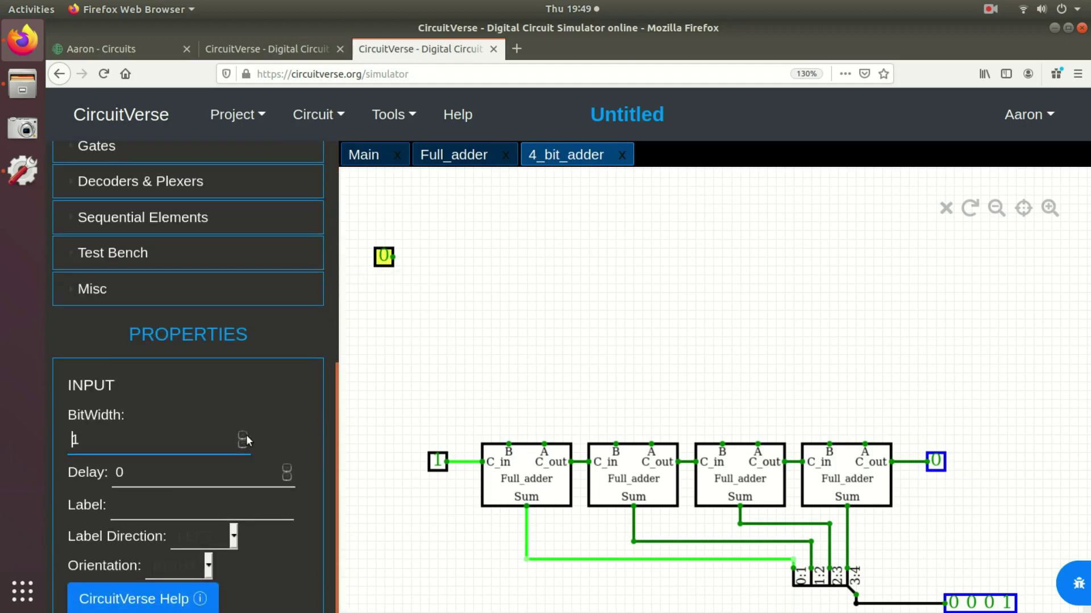
{"action": "left_click", "coordinate": [244, 434]}
{"action": "left_click", "coordinate": [244, 434]}
{"action": "left_click", "coordinate": [244, 434]}
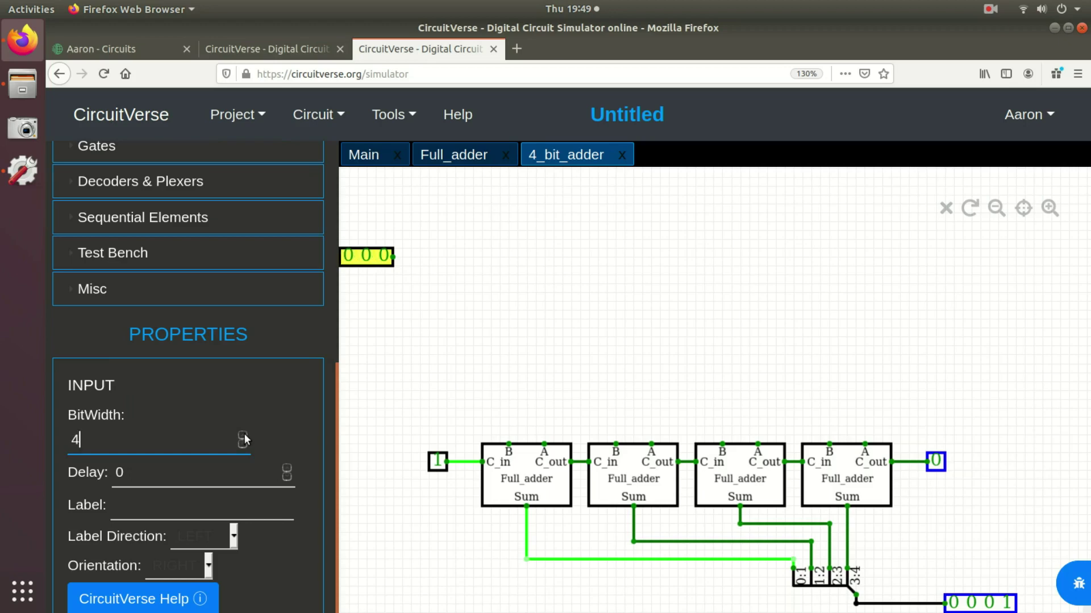
Add a second Input below the first, also with BitWidth 4
{"action": "left_click", "coordinate": [366, 286]}
{"action": "scroll", "coordinate": [329, 370], "scroll_direction": "down", "scroll_amount": 6}
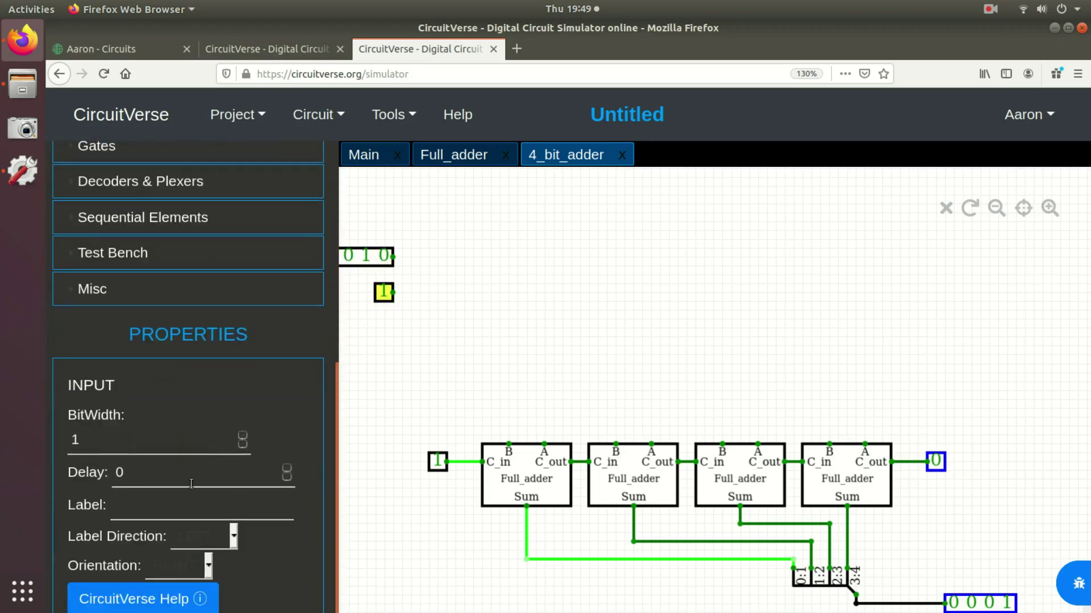
{"action": "left_click", "coordinate": [245, 434]}
{"action": "left_click", "coordinate": [245, 434]}
{"action": "left_click", "coordinate": [245, 435]}
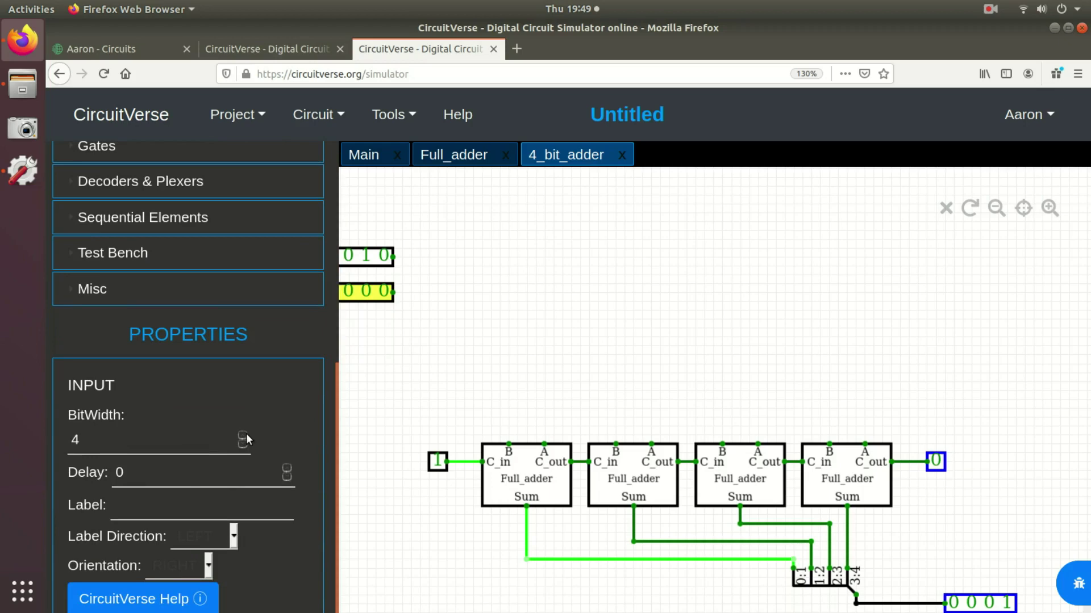
{"action": "left_click", "coordinate": [426, 401]}
{"action": "left_click_drag", "start_coordinate": [335, 400], "coordinate": [344, 310]}
Add a Splitter of width 4 that splits into four single bits (1 1 1 1)
{"action": "left_click", "coordinate": [90, 447]}
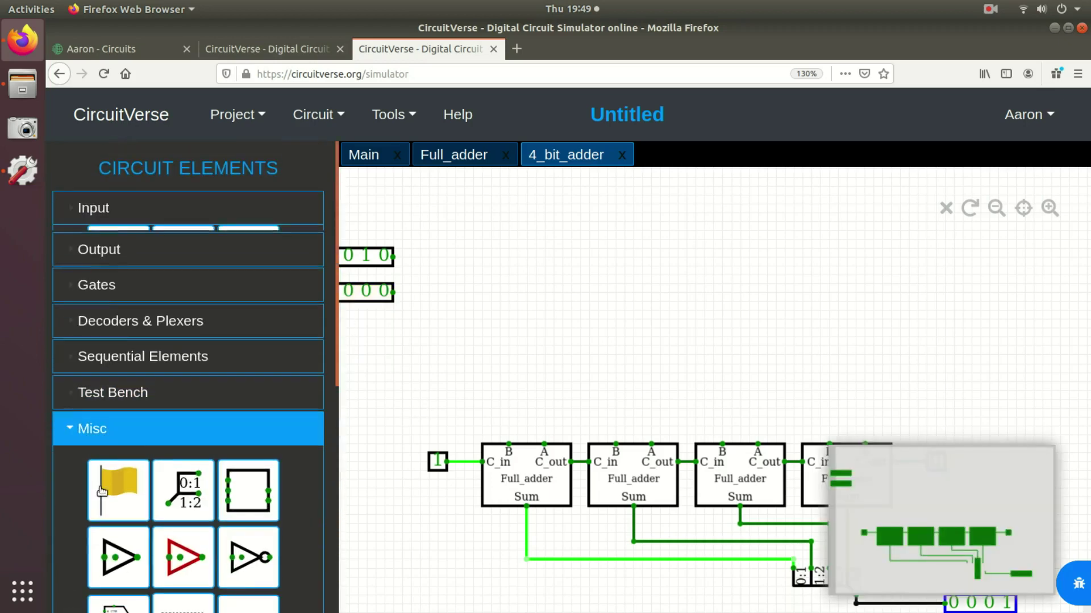
{"action": "left_click", "coordinate": [191, 484]}
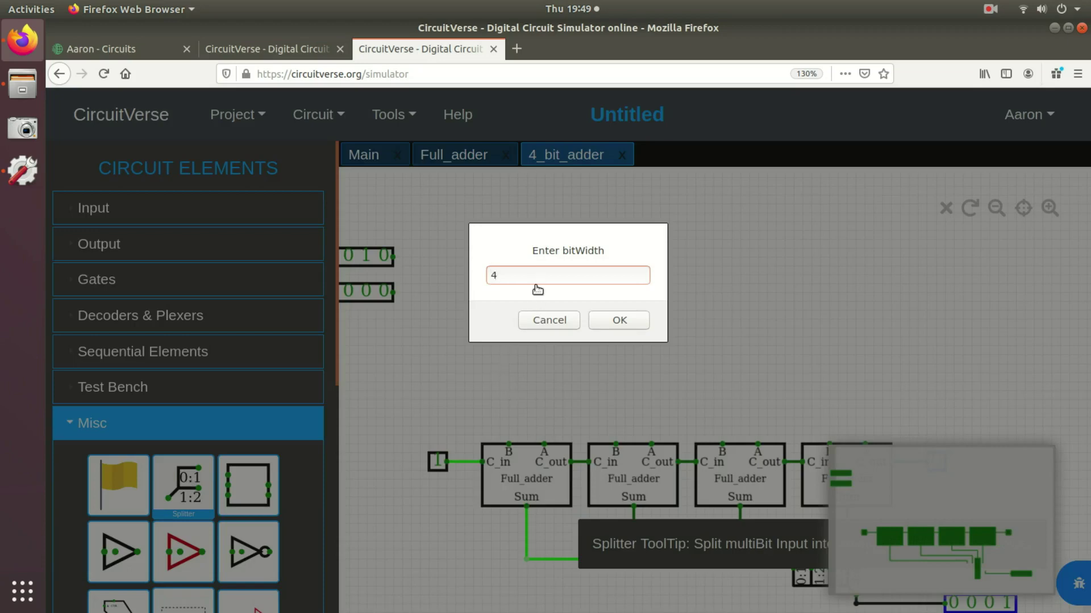
{"action": "type", "text": "4"}
{"action": "key", "text": "Return"}
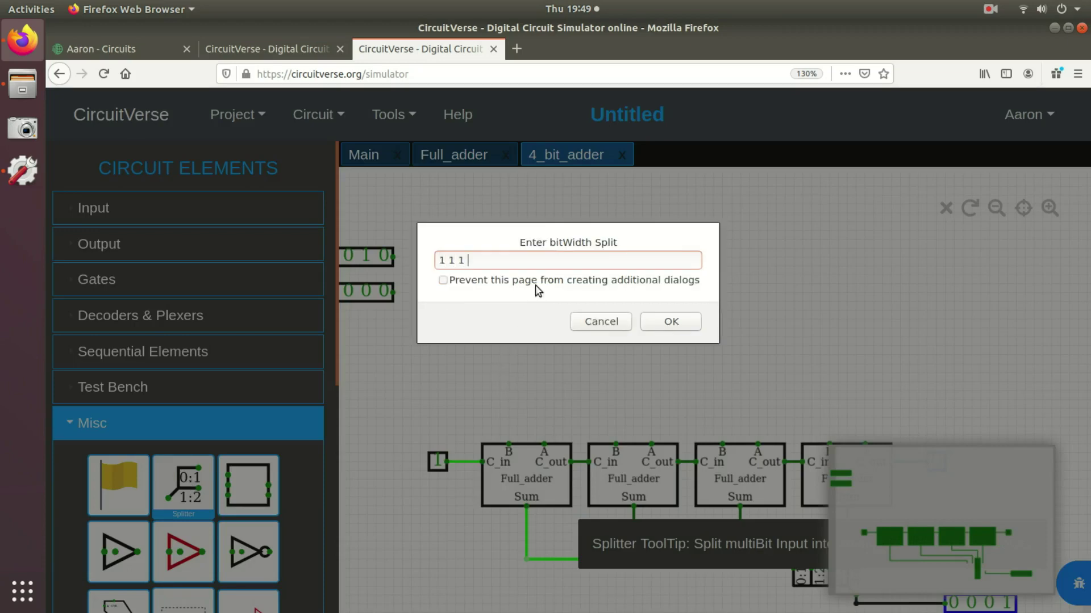
{"action": "left_click", "coordinate": [688, 323]}
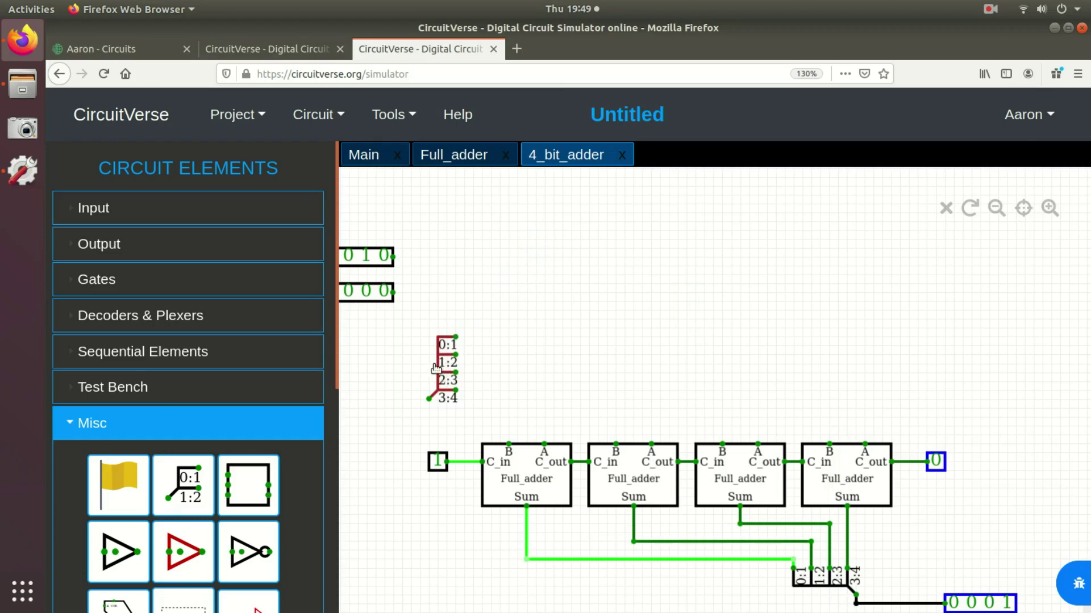
Copy-paste the splitter, align each splitter beside an input, and wire the inputs to them
{"action": "right_click", "coordinate": [439, 368]}
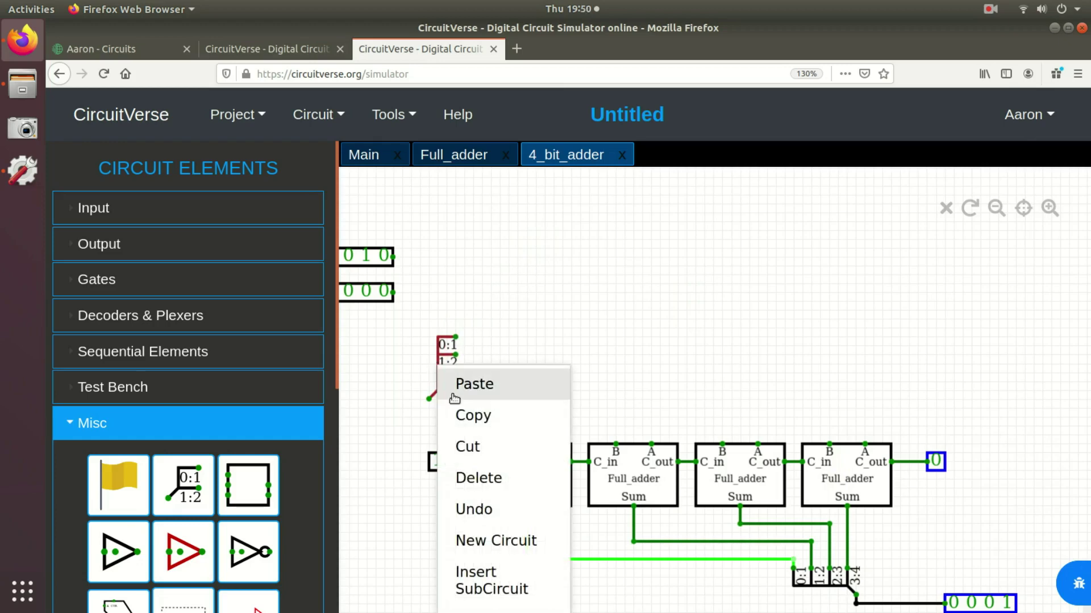
{"action": "left_click", "coordinate": [470, 406]}
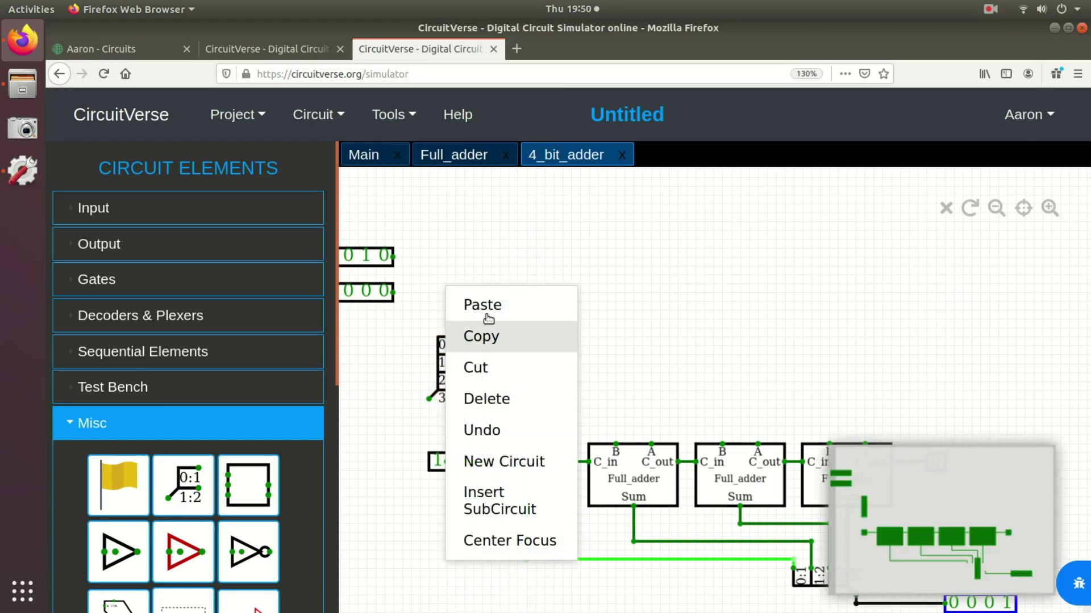
{"action": "left_click", "coordinate": [483, 307]}
{"action": "left_click_drag", "start_coordinate": [482, 292], "coordinate": [438, 234]}
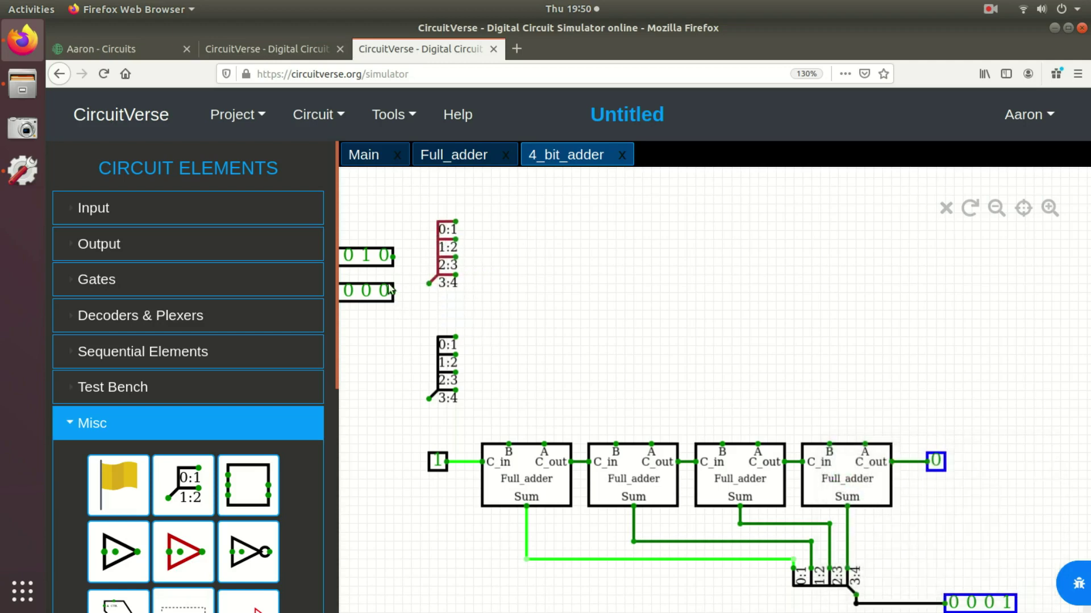
{"action": "left_click_drag", "start_coordinate": [389, 289], "coordinate": [441, 426]}
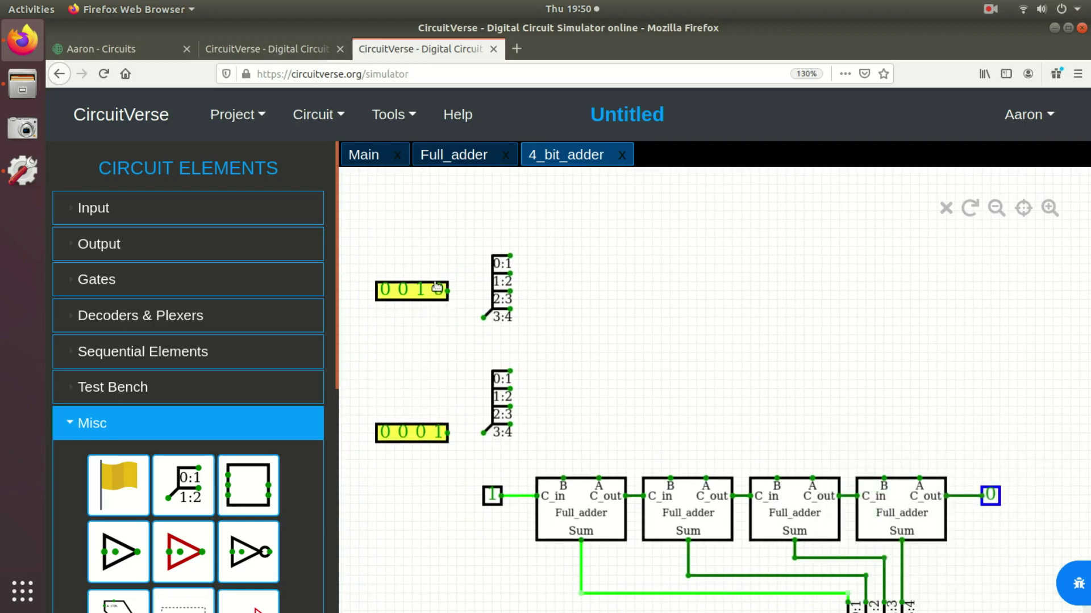
{"action": "left_click_drag", "start_coordinate": [437, 286], "coordinate": [458, 318]}
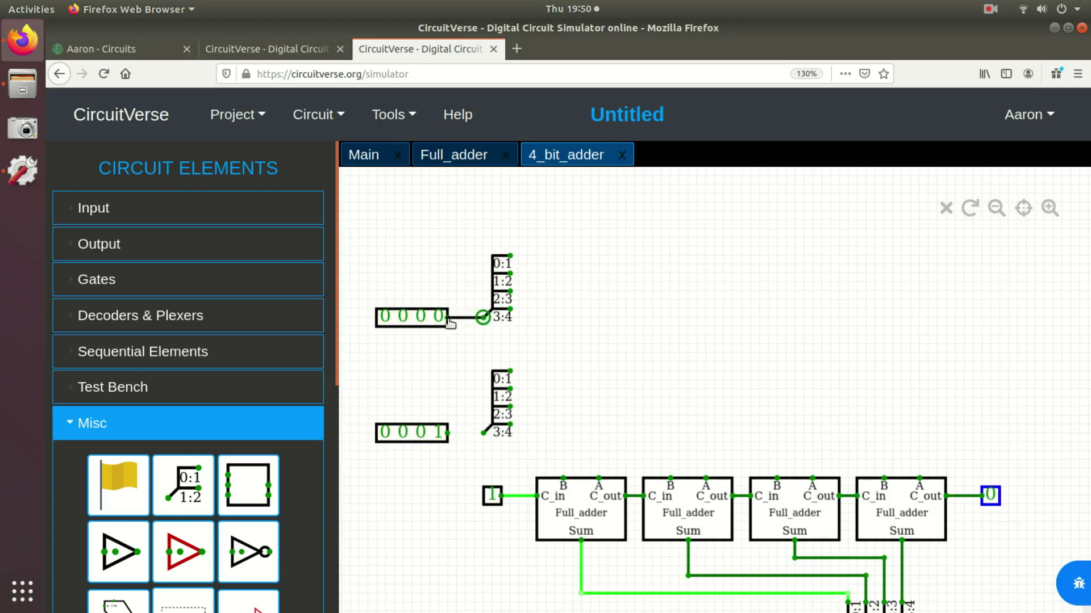
{"action": "left_click_drag", "start_coordinate": [483, 433], "coordinate": [450, 439]}
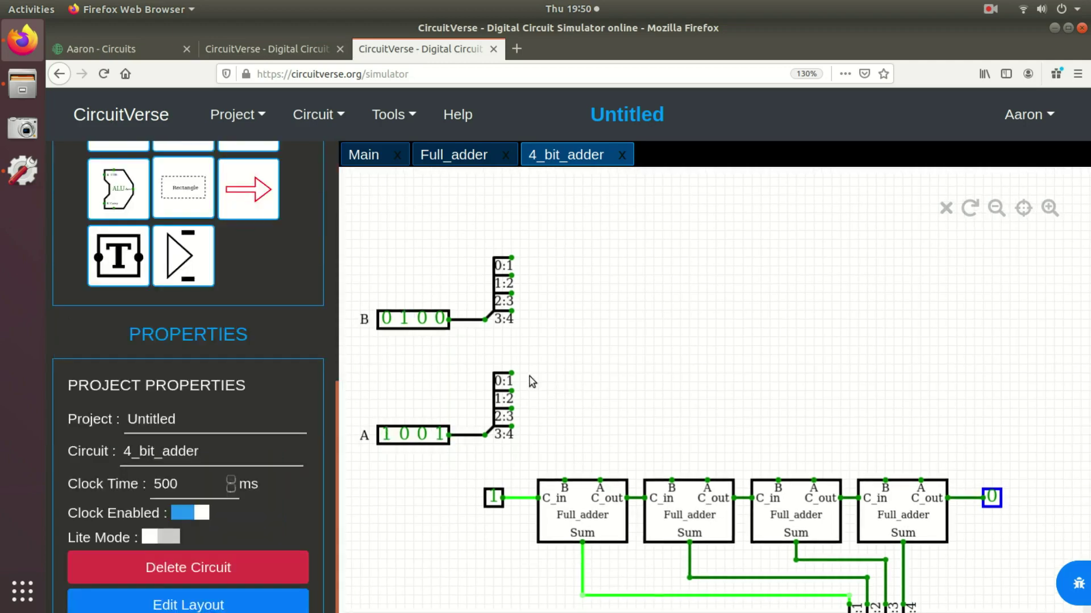
Wire splitter A's bits 0:1 through 3:4 to the A inputs of the four Full_adders
{"action": "left_click_drag", "start_coordinate": [514, 379], "coordinate": [600, 480]}
{"action": "left_click_drag", "start_coordinate": [512, 392], "coordinate": [707, 481]}
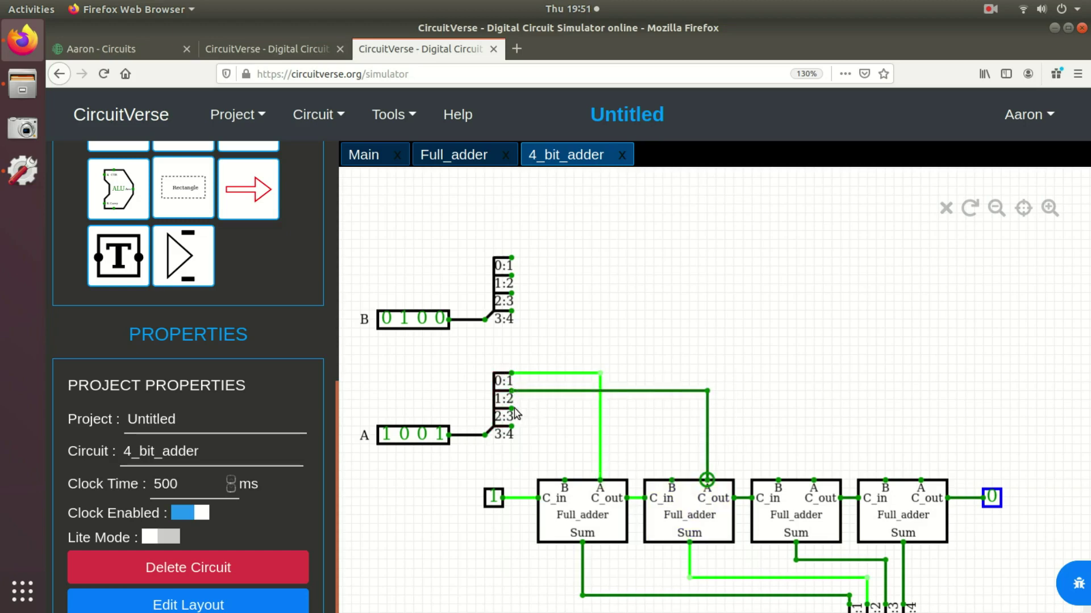
{"action": "left_click_drag", "start_coordinate": [513, 409], "coordinate": [813, 482]}
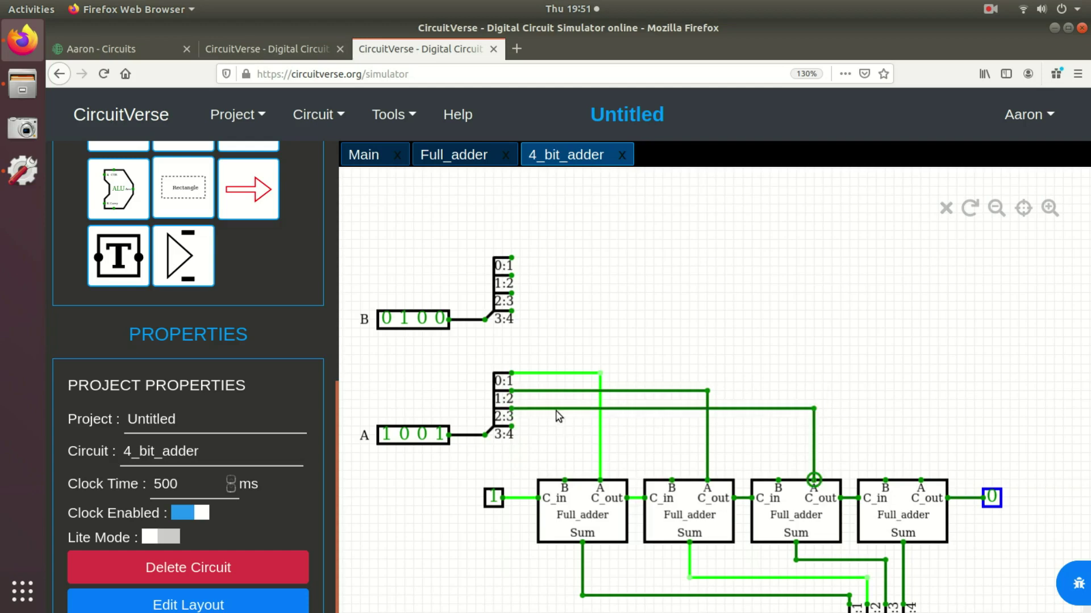
{"action": "left_click_drag", "start_coordinate": [511, 427], "coordinate": [924, 479]}
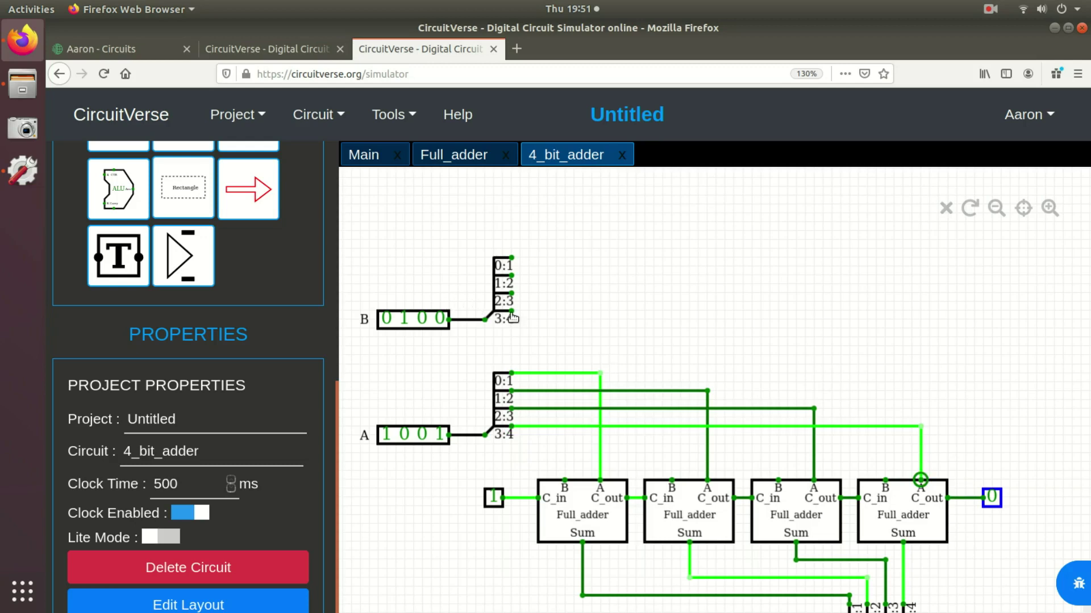
Wire splitter B's bits 0:1 through 3:4 to the B inputs of the four Full_adders
{"action": "scroll", "coordinate": [513, 318], "scroll_direction": "down", "scroll_amount": 2}
{"action": "left_click_drag", "start_coordinate": [502, 222], "coordinate": [556, 444]}
{"action": "left_click_drag", "start_coordinate": [503, 241], "coordinate": [663, 444]}
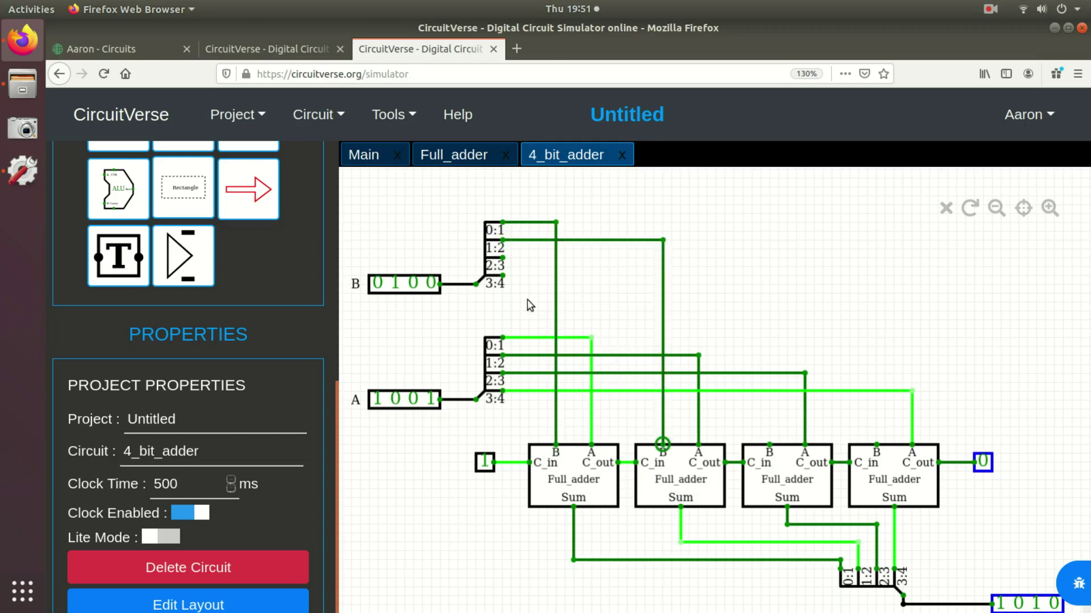
{"action": "left_click_drag", "start_coordinate": [502, 258], "coordinate": [769, 444]}
{"action": "left_click_drag", "start_coordinate": [502, 277], "coordinate": [877, 446]}
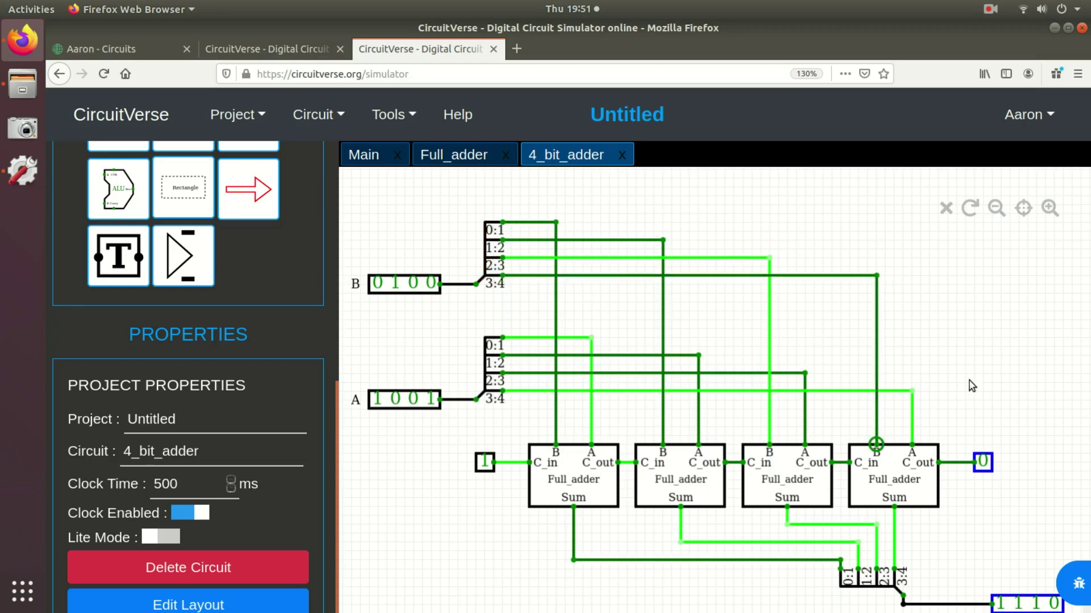
{"action": "left_click_drag", "start_coordinate": [969, 382], "coordinate": [950, 259]}
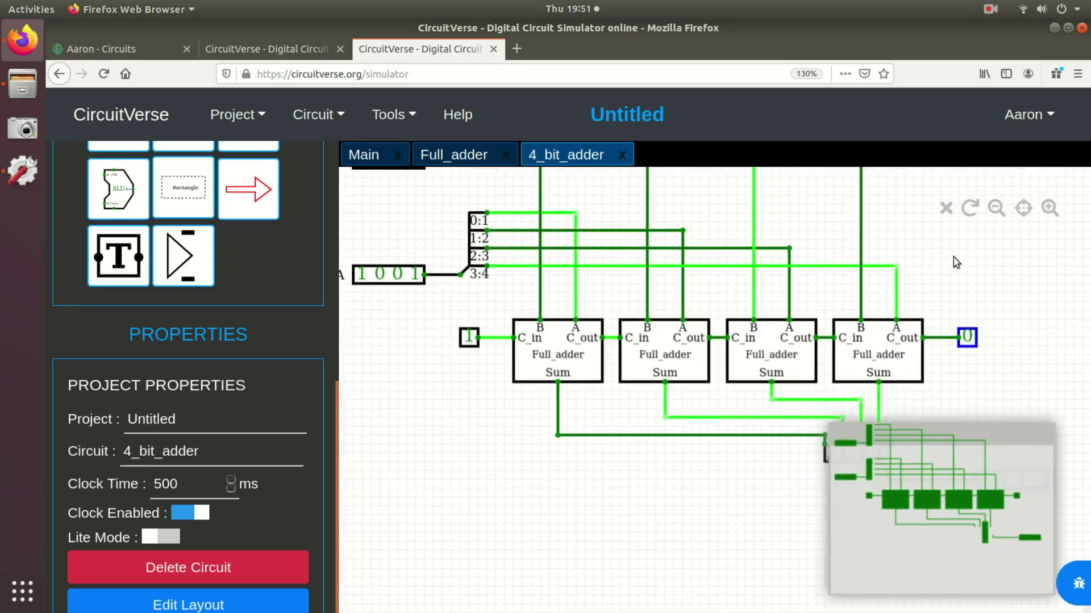
Label the carry input C_in
{"action": "left_click", "coordinate": [468, 337]}
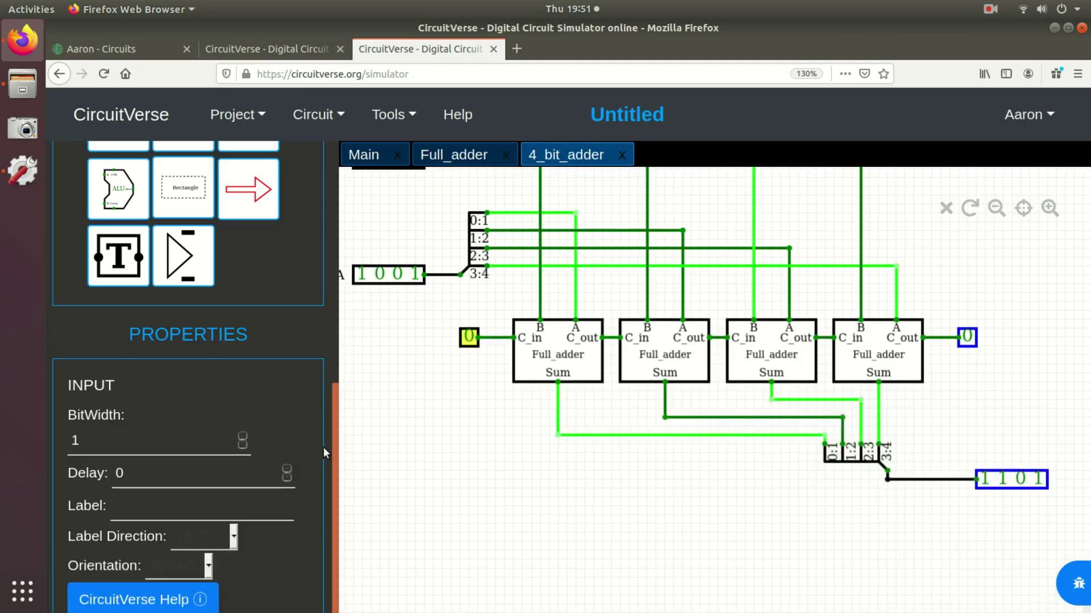
{"action": "left_click", "coordinate": [125, 506]}
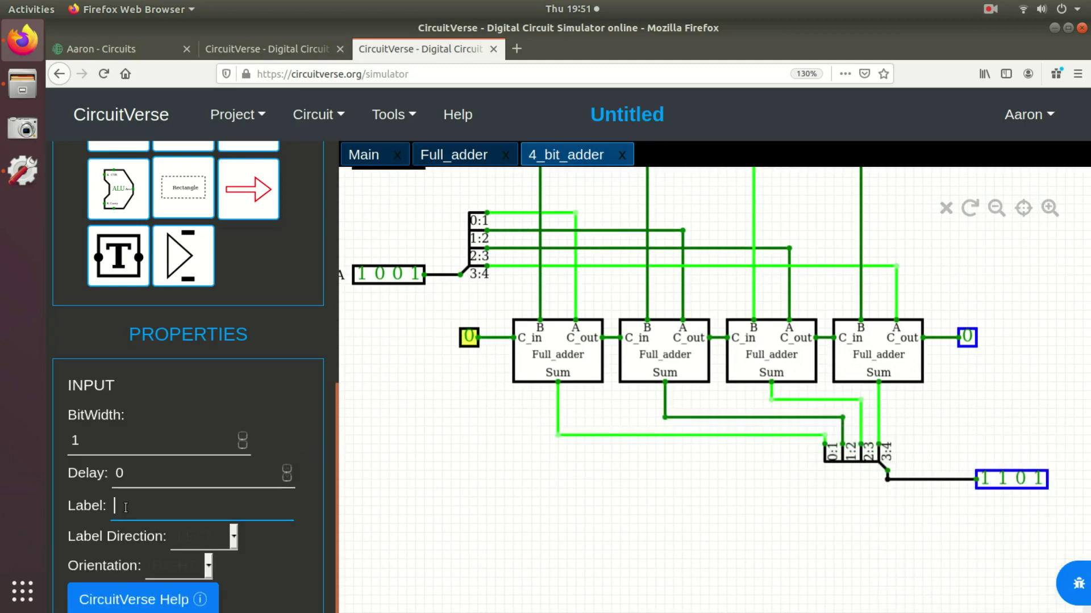
{"action": "type", "text": "_in"}
{"action": "left_click", "coordinate": [964, 565]}
Label the carry output C_out
{"action": "left_click_drag", "start_coordinate": [998, 391], "coordinate": [769, 289]}
{"action": "left_click", "coordinate": [760, 273]}
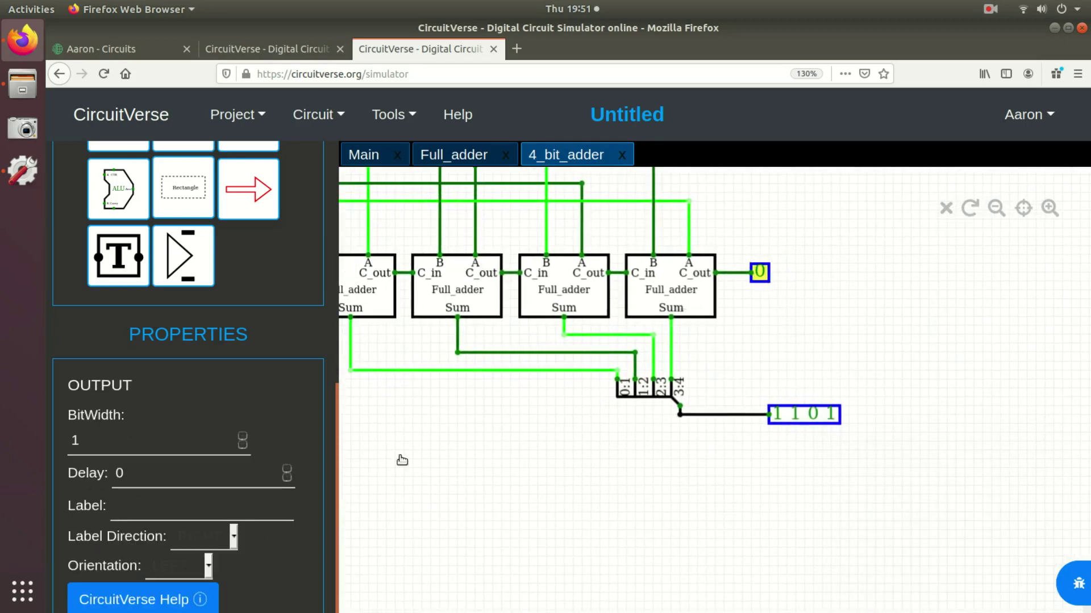
{"action": "left_click", "coordinate": [198, 505]}
{"action": "type", "text": "C_"}
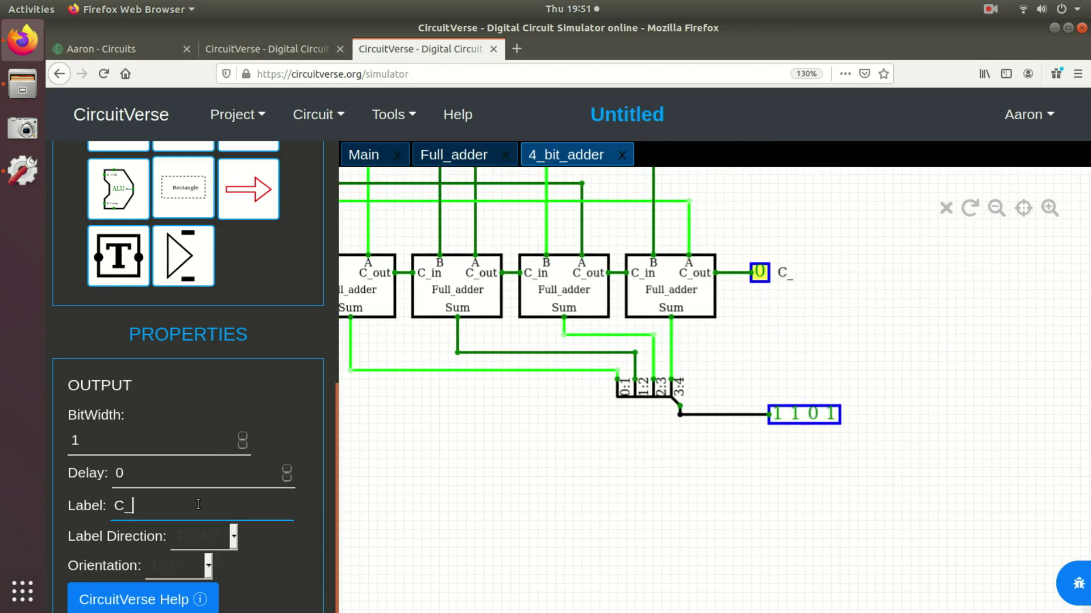
{"action": "type", "text": "out"}
Label the 4-bit result output Sum
{"action": "left_click_drag", "start_coordinate": [864, 482], "coordinate": [861, 482]}
{"action": "left_click", "coordinate": [800, 416]}
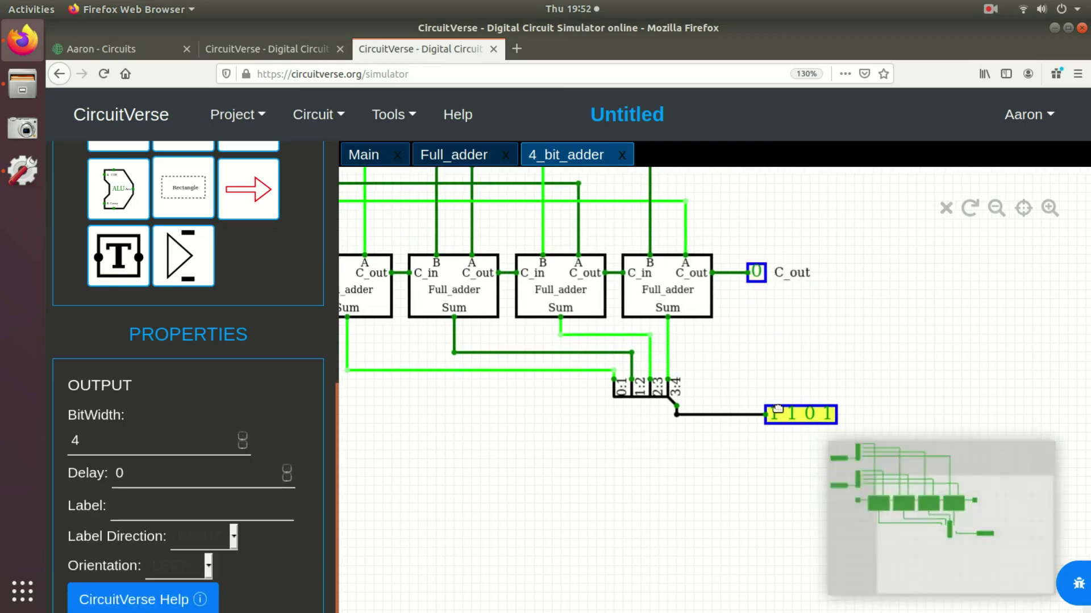
{"action": "left_click", "coordinate": [190, 516]}
{"action": "type", "text": "SU"}
{"action": "key", "text": "BackSpace"}
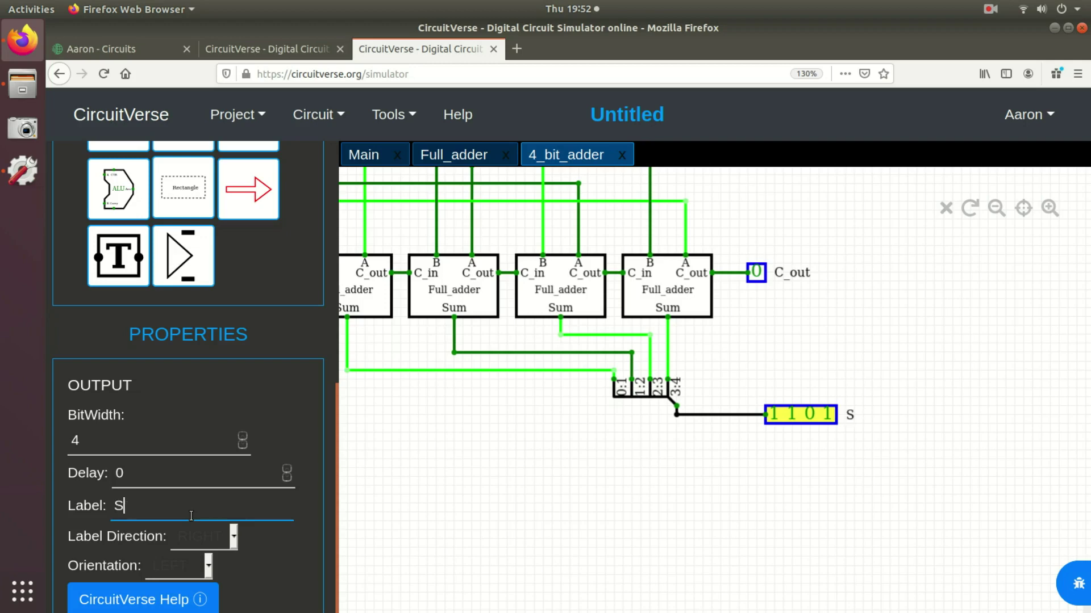
{"action": "type", "text": "um"}
{"action": "left_click", "coordinate": [496, 517]}
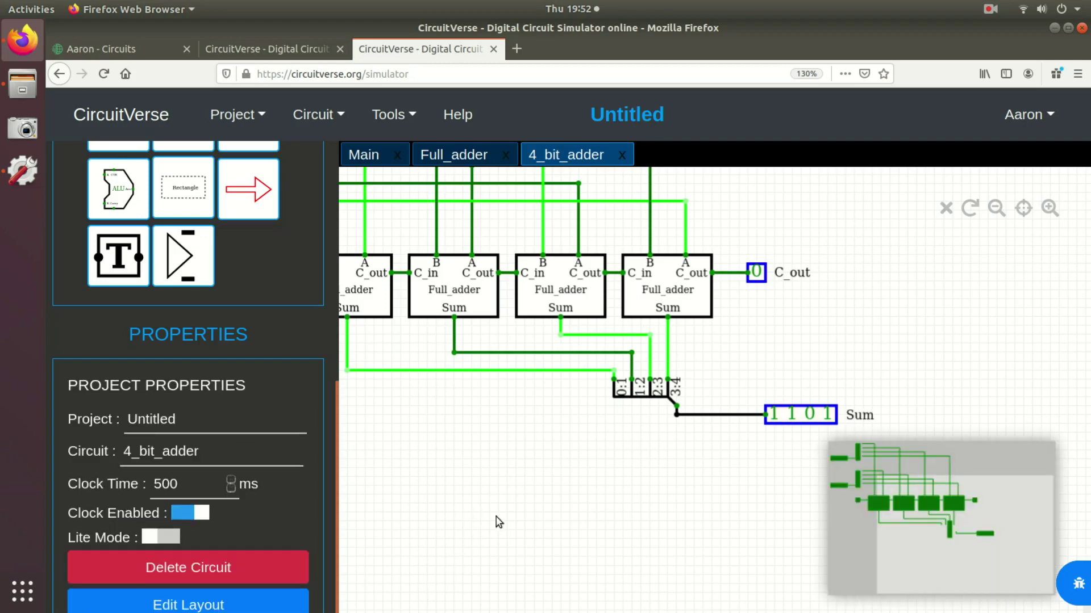
{"action": "scroll", "coordinate": [538, 557], "scroll_direction": "down", "scroll_amount": 3}
Set input A to 0001 and C_in to 1 so Sum reads 0110
{"action": "left_click", "coordinate": [453, 351]}
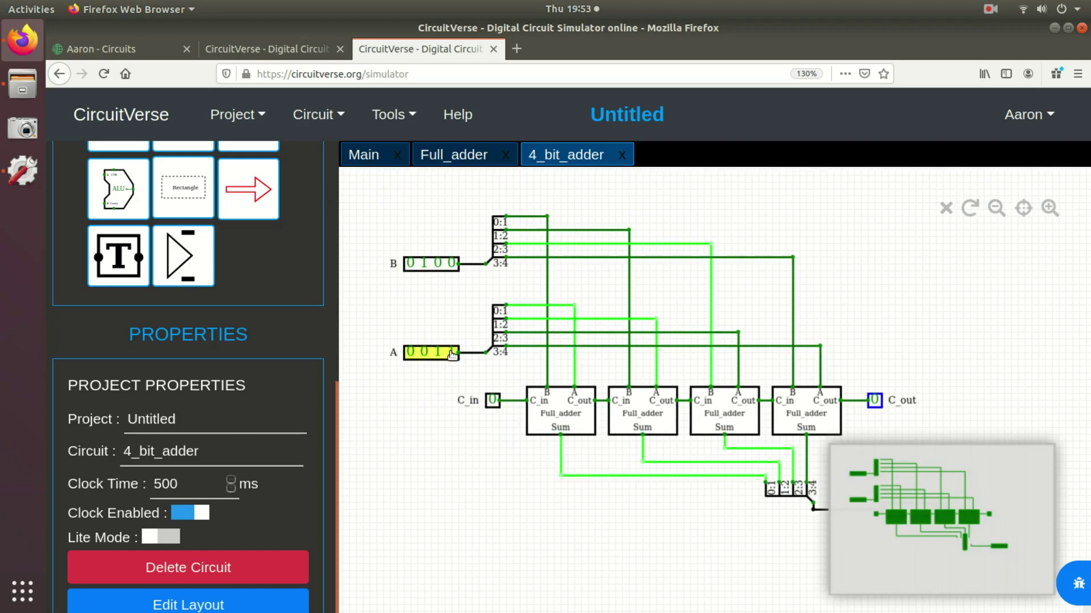
{"action": "left_click", "coordinate": [438, 354]}
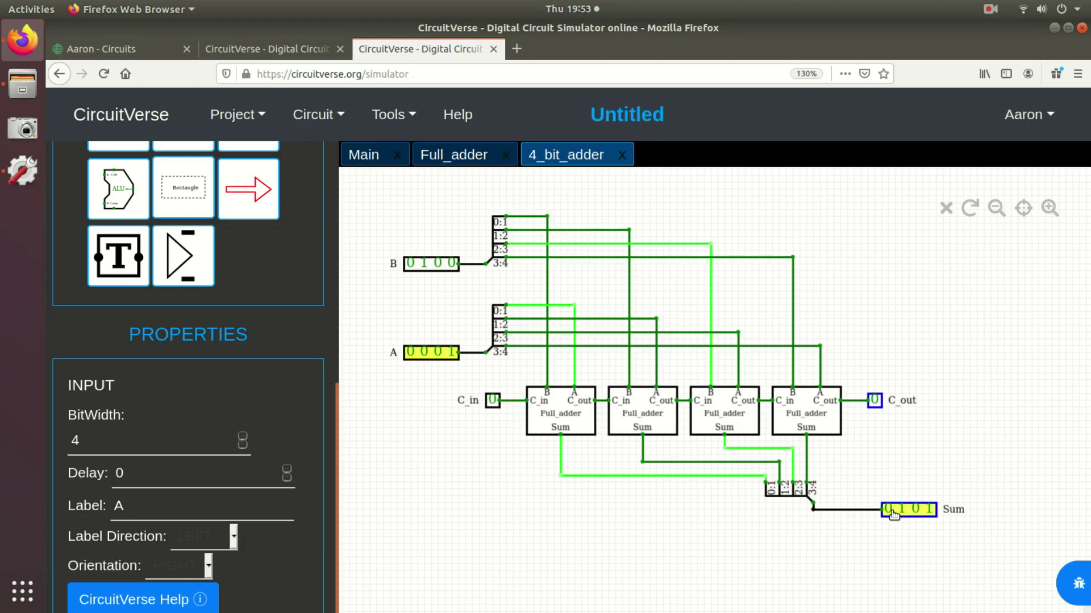
{"action": "left_click", "coordinate": [492, 401]}
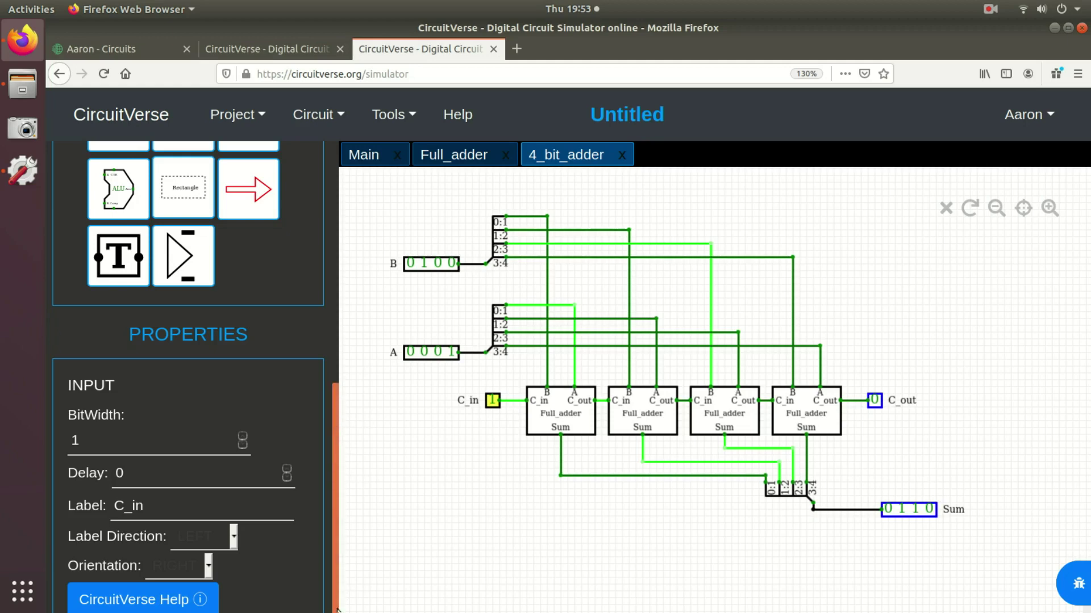
{"action": "left_click", "coordinate": [409, 457]}
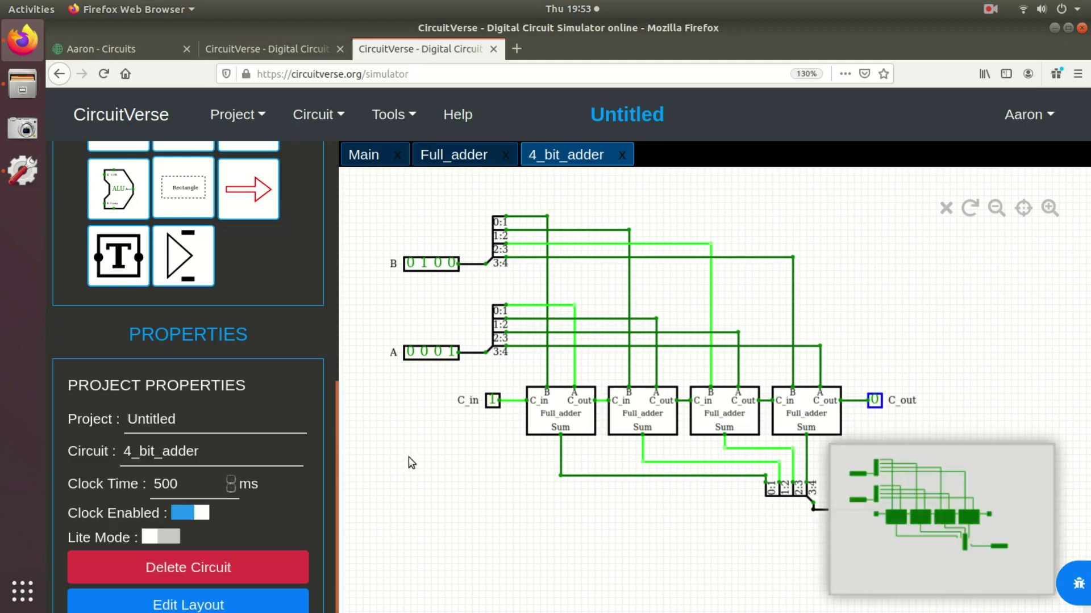
Edit the 4_bit_adder layout and lower its title five steps toward the centre
{"action": "left_click", "coordinate": [204, 607]}
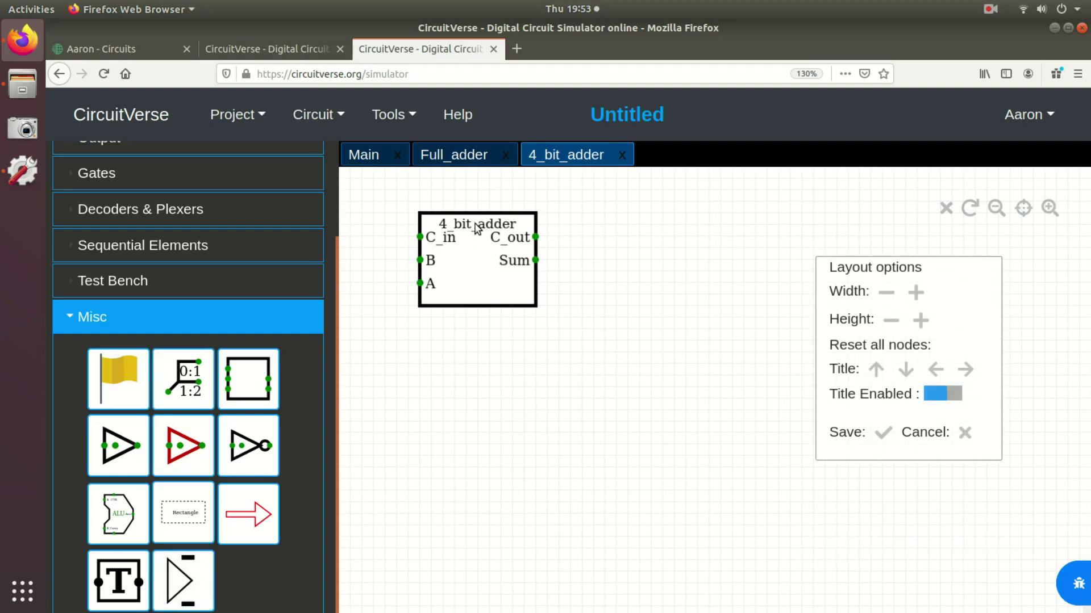
{"action": "left_click", "coordinate": [906, 372]}
{"action": "left_click", "coordinate": [906, 370]}
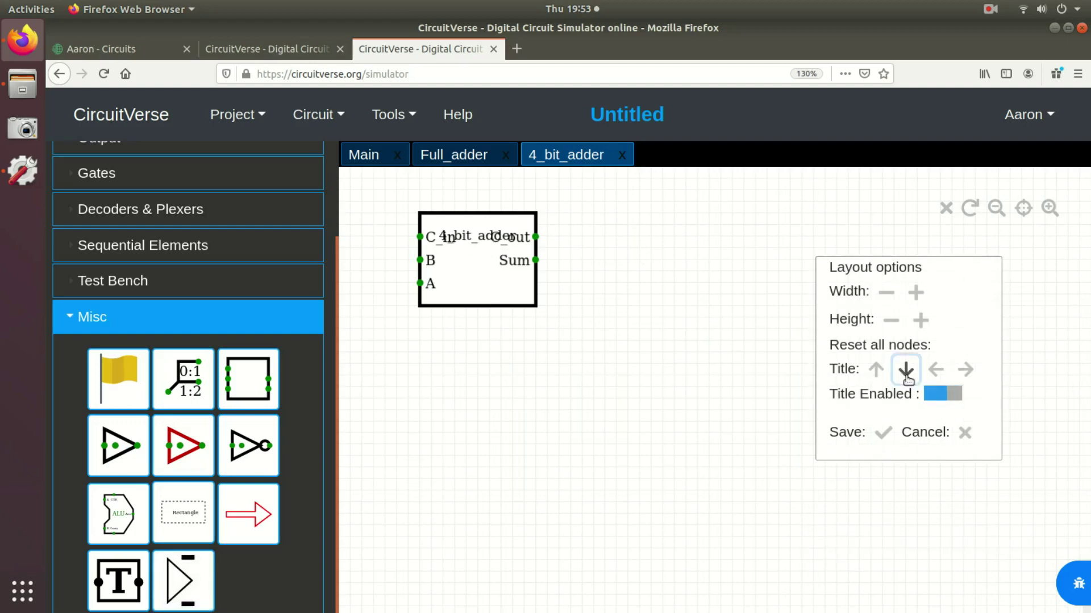
{"action": "left_click", "coordinate": [906, 370]}
{"action": "left_click", "coordinate": [906, 371]}
{"action": "left_click", "coordinate": [906, 371]}
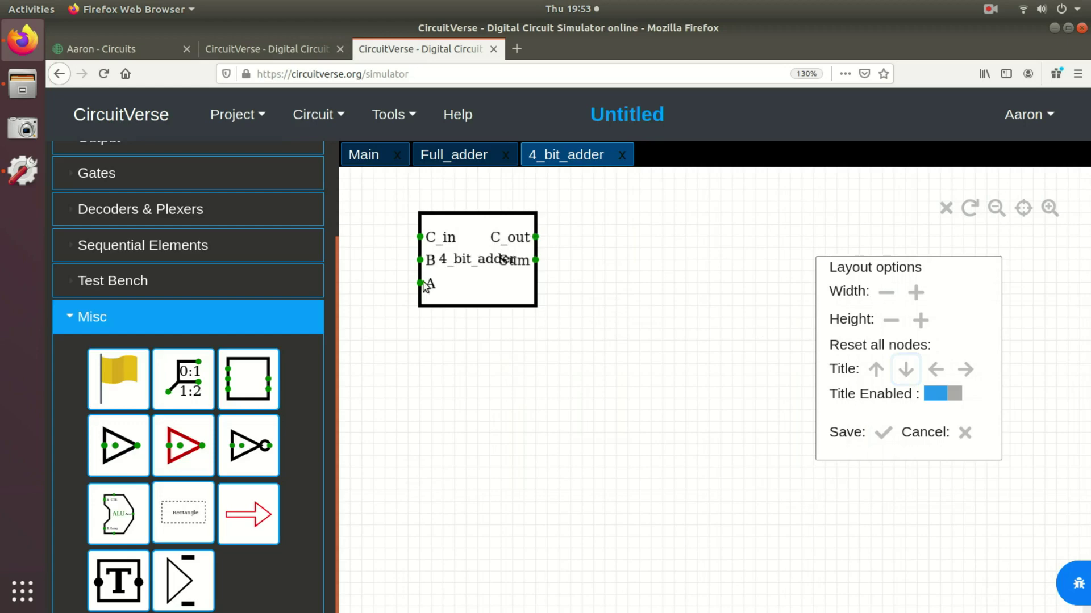
Move B and A to the top edge and Sum to the bottom, then save the layout
{"action": "left_click_drag", "start_coordinate": [420, 260], "coordinate": [456, 214]}
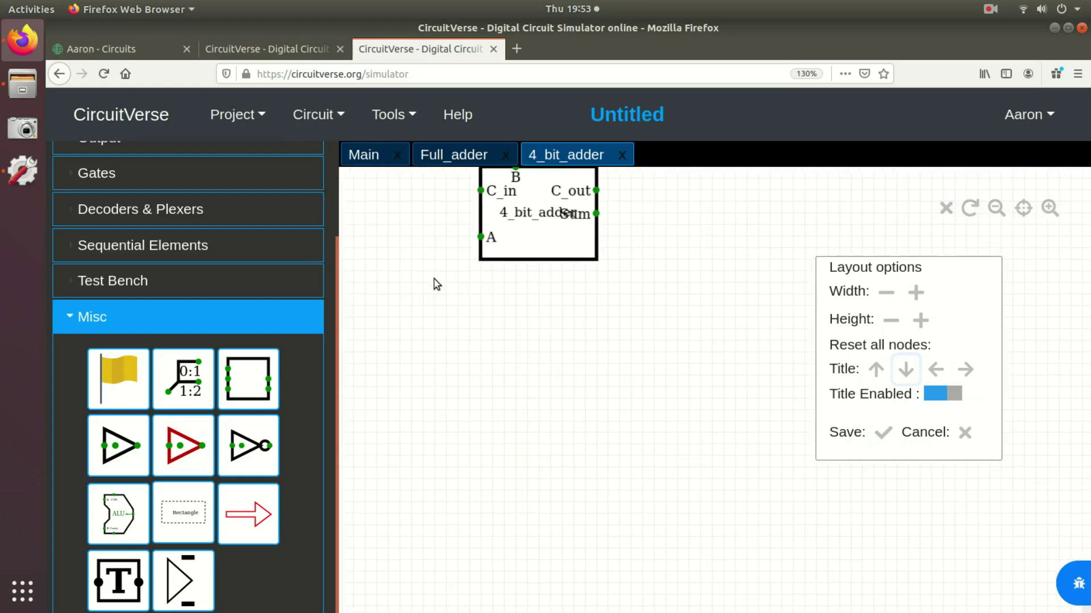
{"action": "left_click_drag", "start_coordinate": [435, 303], "coordinate": [516, 238]}
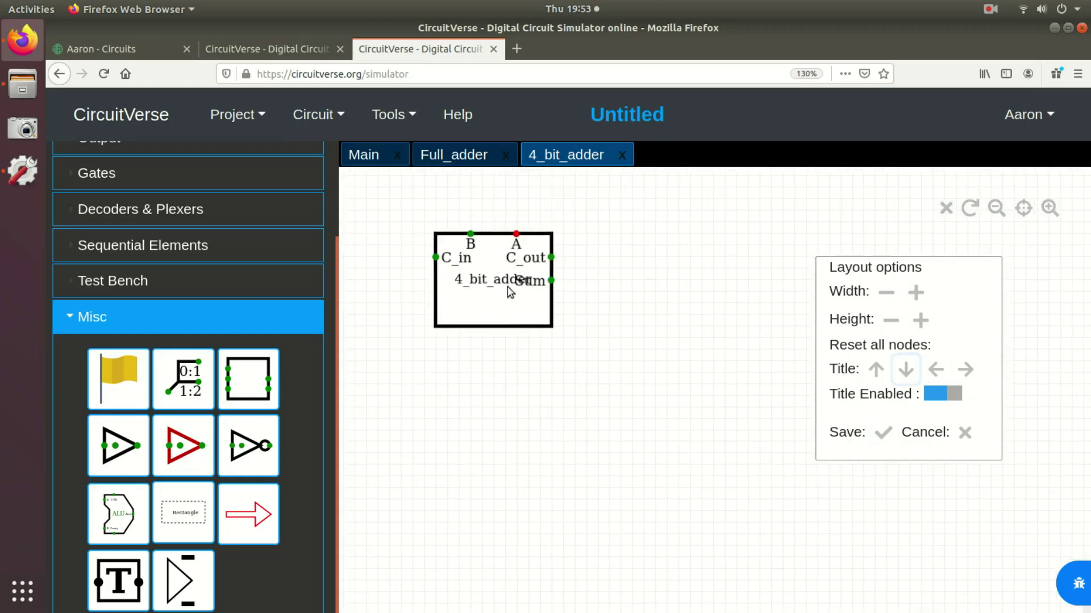
{"action": "left_click_drag", "start_coordinate": [550, 280], "coordinate": [493, 328]}
{"action": "left_click", "coordinate": [905, 370]}
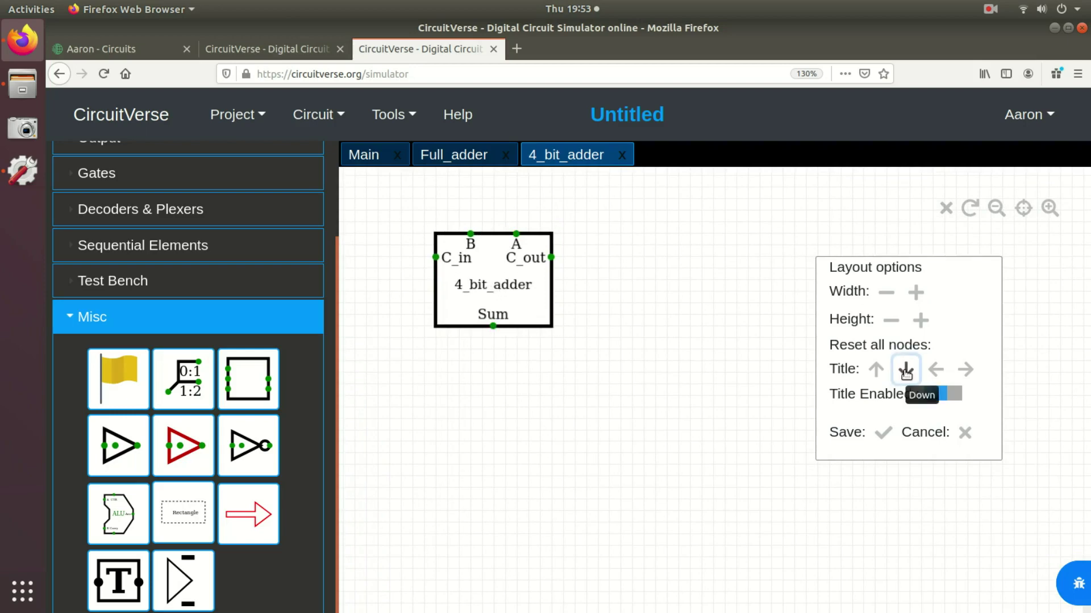
{"action": "left_click", "coordinate": [884, 435]}
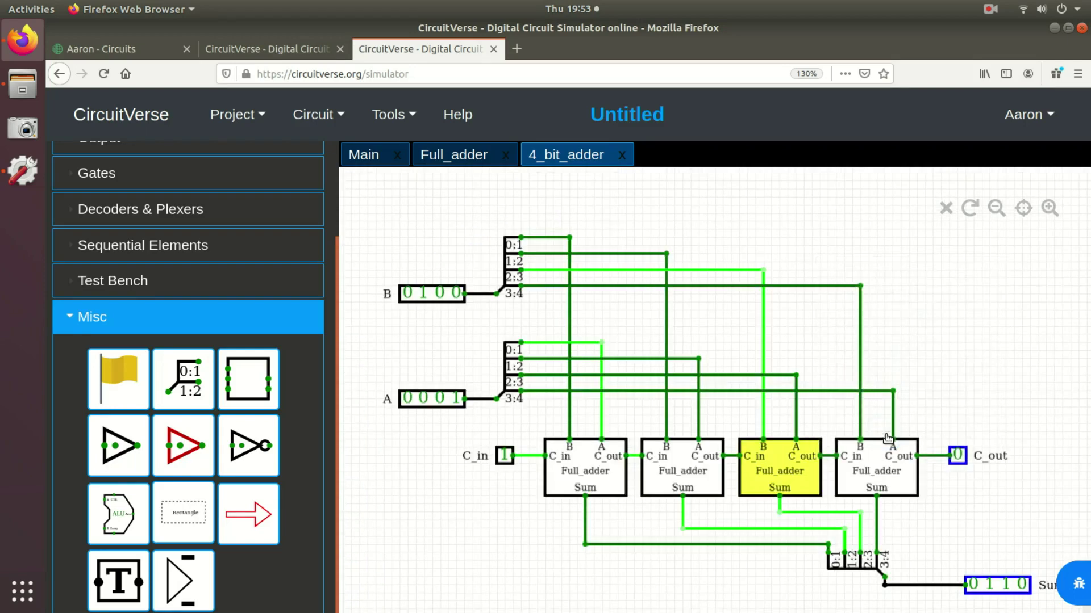
Insert a 4_bit_adder subcircuit block into the Main canvas
{"action": "right_click", "coordinate": [522, 331]}
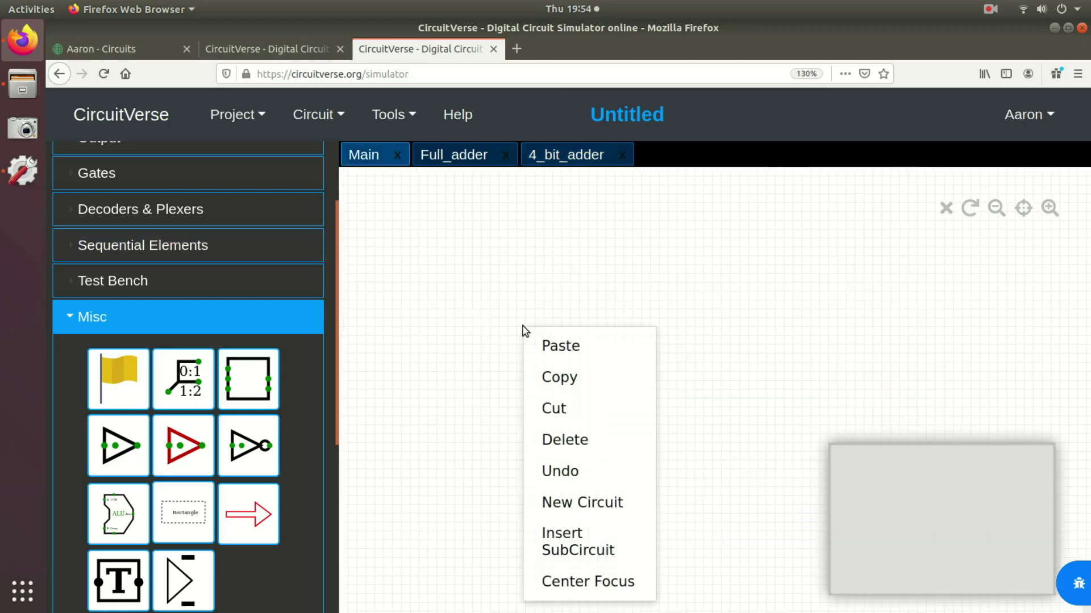
{"action": "left_click", "coordinate": [559, 542]}
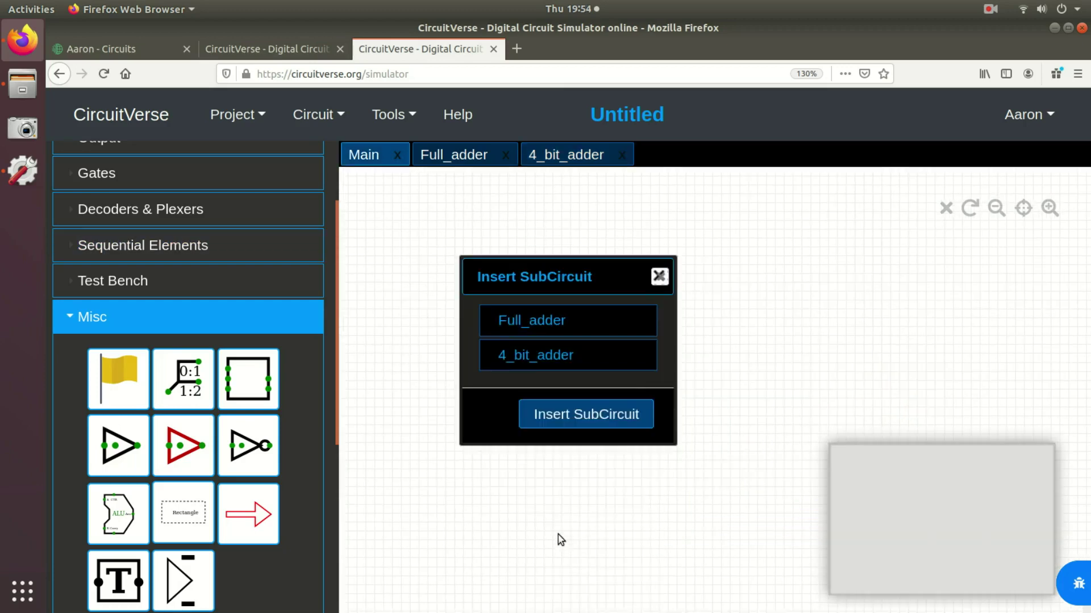
{"action": "left_click", "coordinate": [550, 356]}
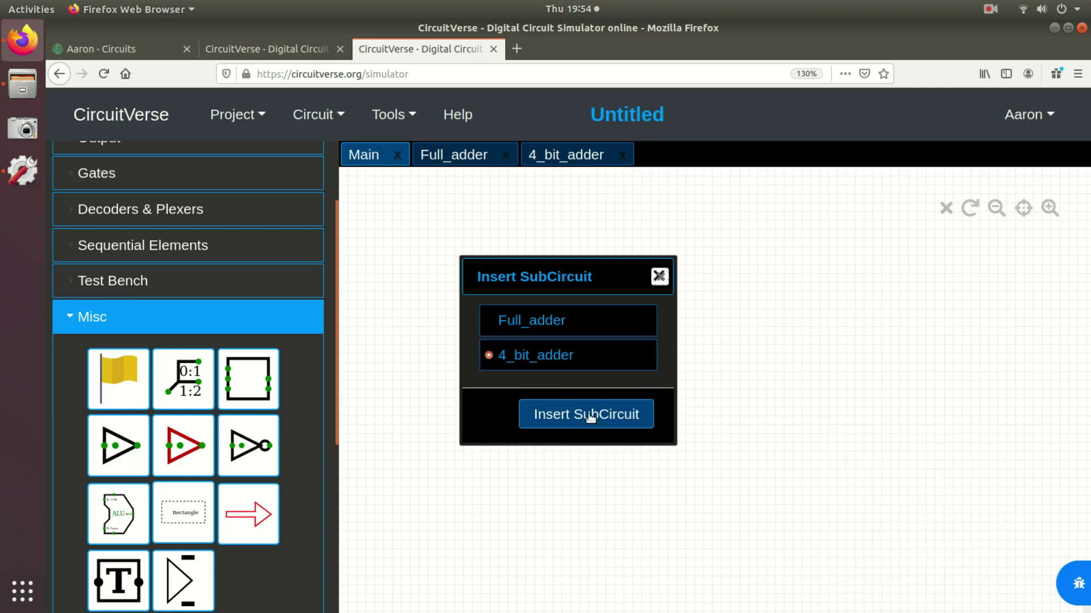
{"action": "left_click", "coordinate": [589, 419]}
{"action": "left_click", "coordinate": [605, 356]}
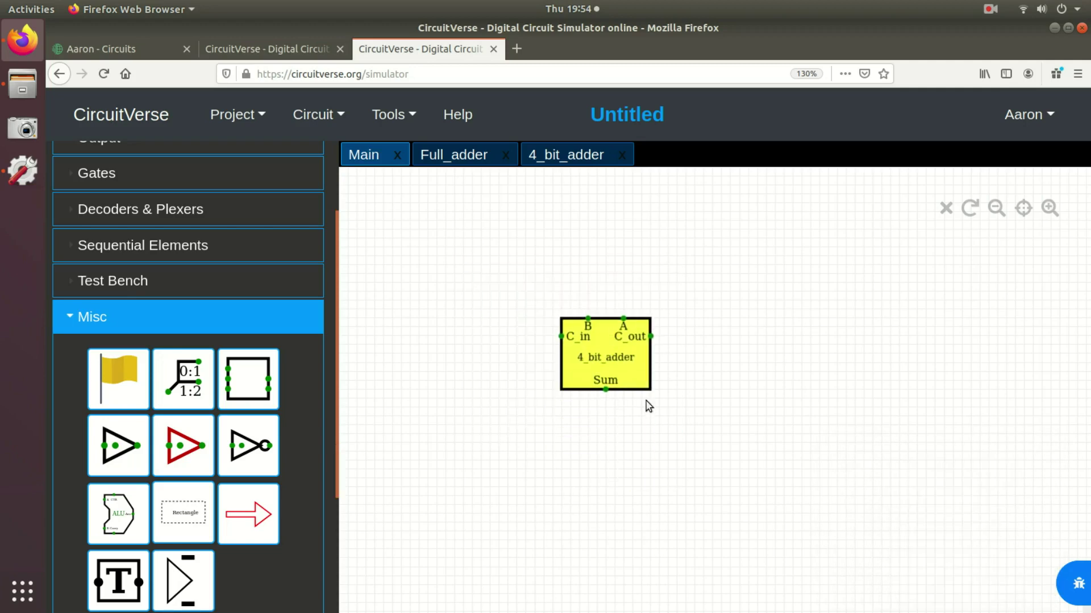
Insert a second 4_bit_adder block beside the first
{"action": "right_click", "coordinate": [690, 365]}
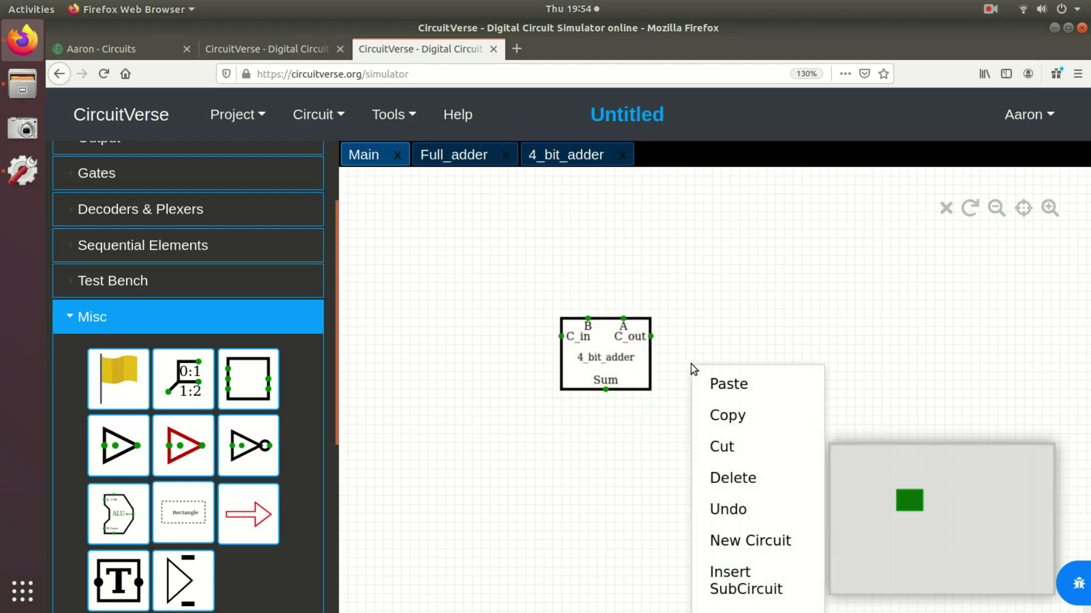
{"action": "left_click", "coordinate": [729, 575]}
{"action": "left_click", "coordinate": [605, 424]}
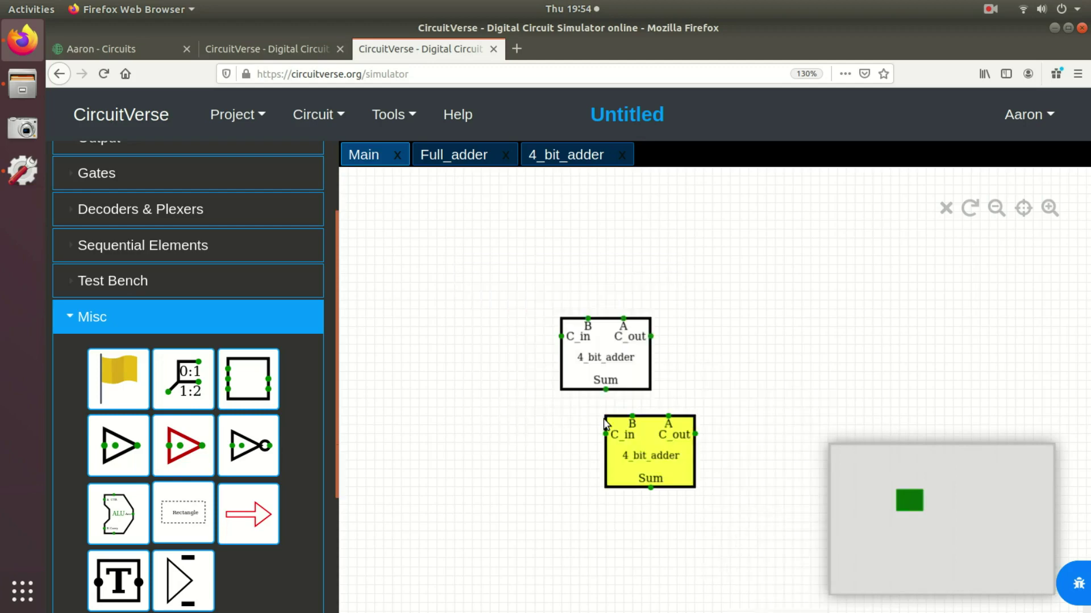
{"action": "left_click", "coordinate": [721, 359]}
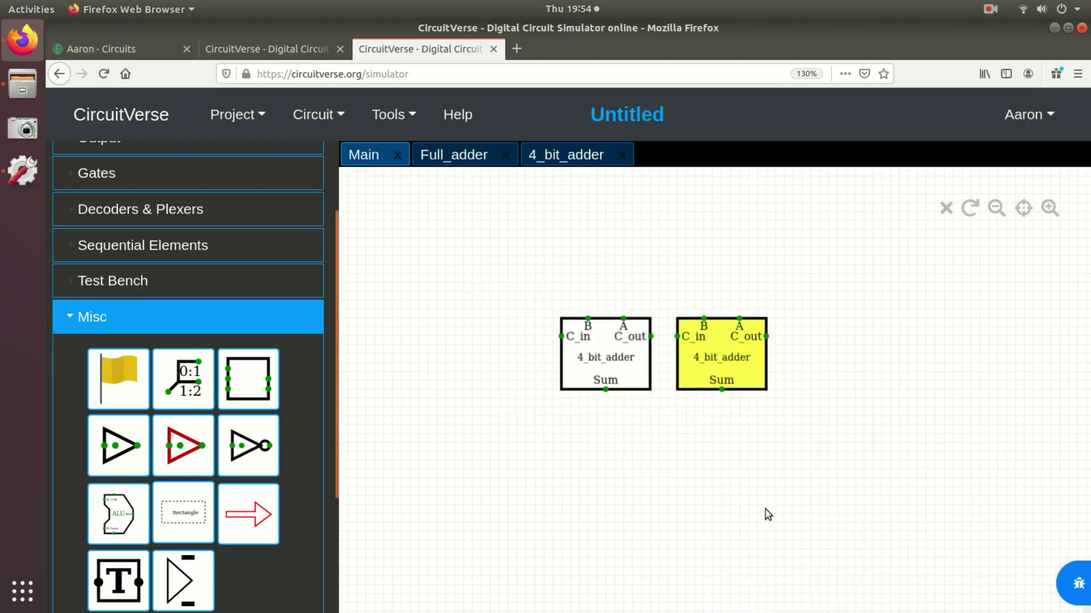